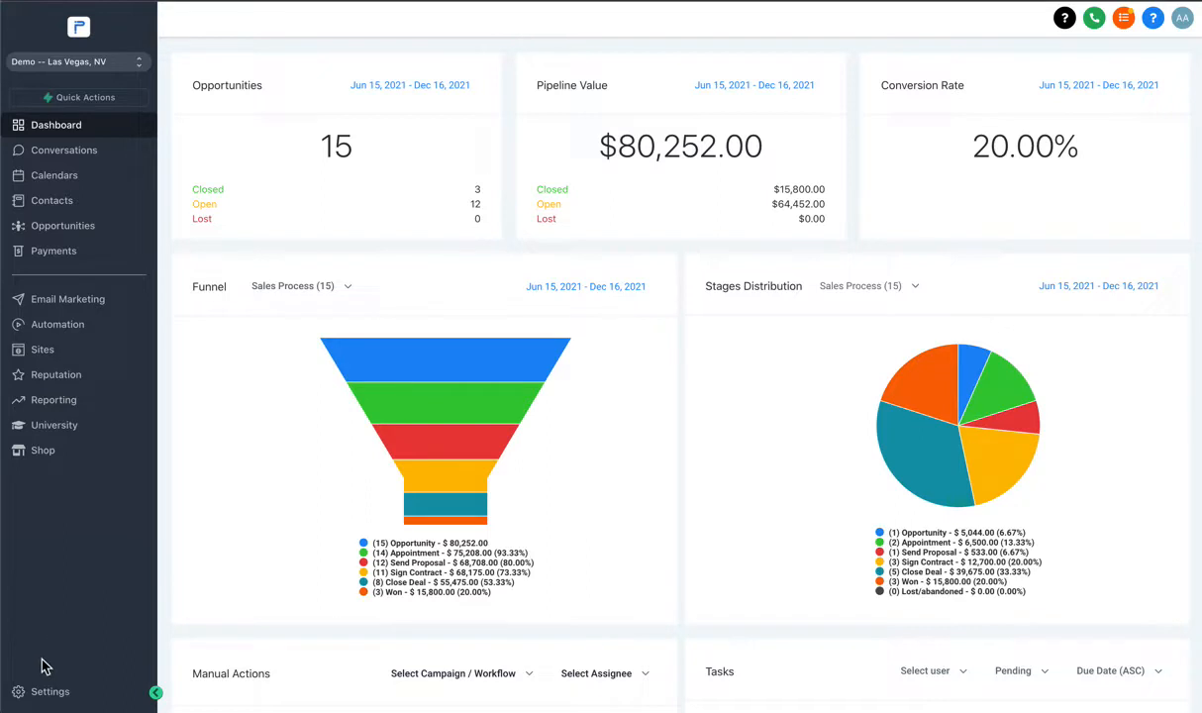
Go to Settings > My Staff to list the four current team members.
{"action": "left_click", "coordinate": [30, 693]}
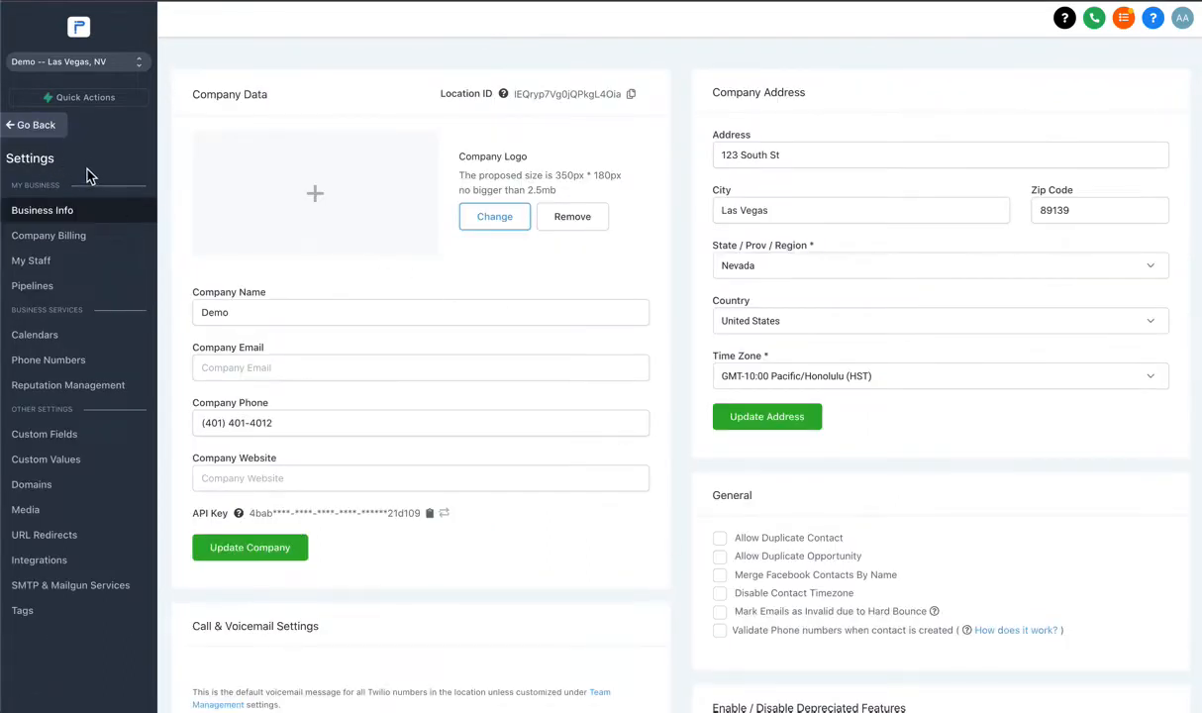
{"action": "left_click", "coordinate": [43, 263]}
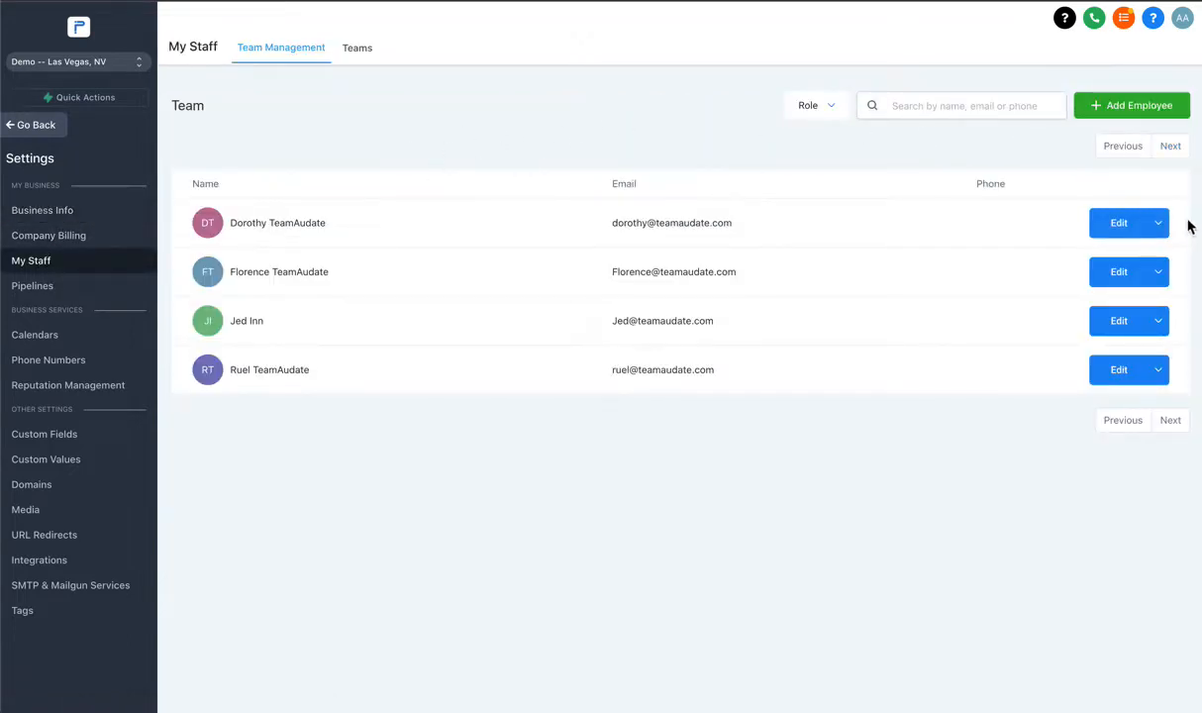
Add a new employee and enter their first name, last name and e-mail under User Info.
{"action": "left_click", "coordinate": [1132, 115]}
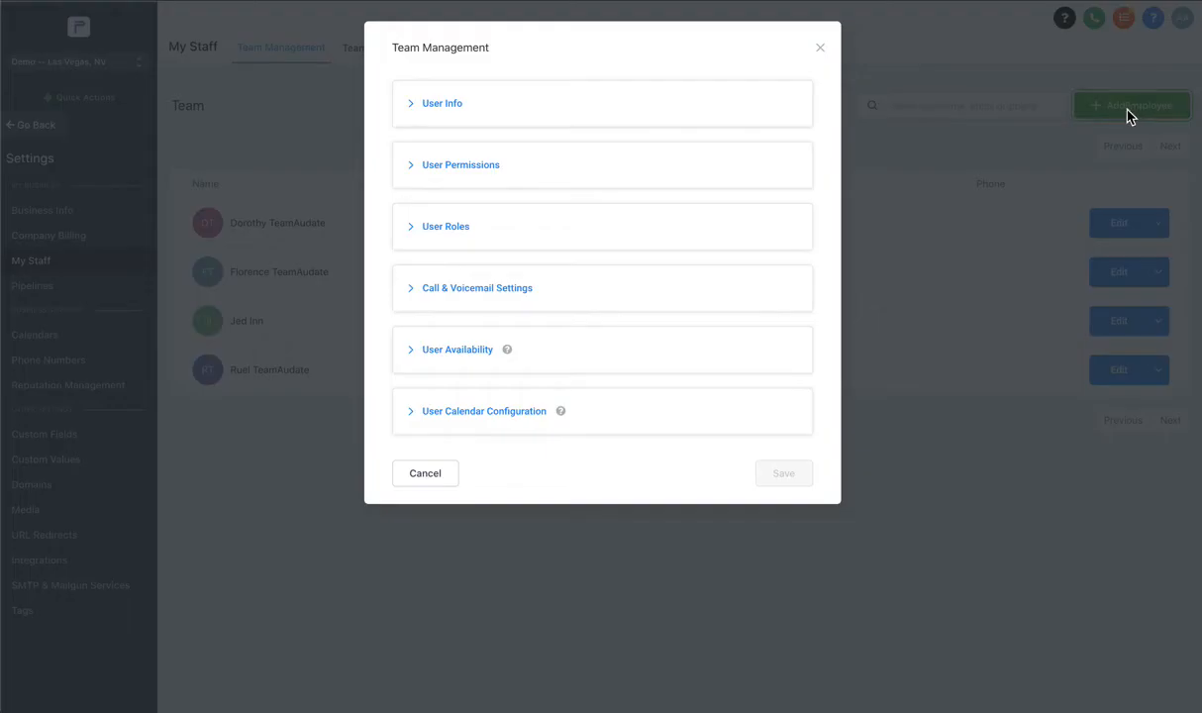
{"action": "left_click", "coordinate": [441, 105]}
{"action": "scroll", "coordinate": [438, 112], "scroll_direction": "down", "scroll_amount": 2}
{"action": "scroll", "coordinate": [488, 196], "scroll_direction": "up", "scroll_amount": 2}
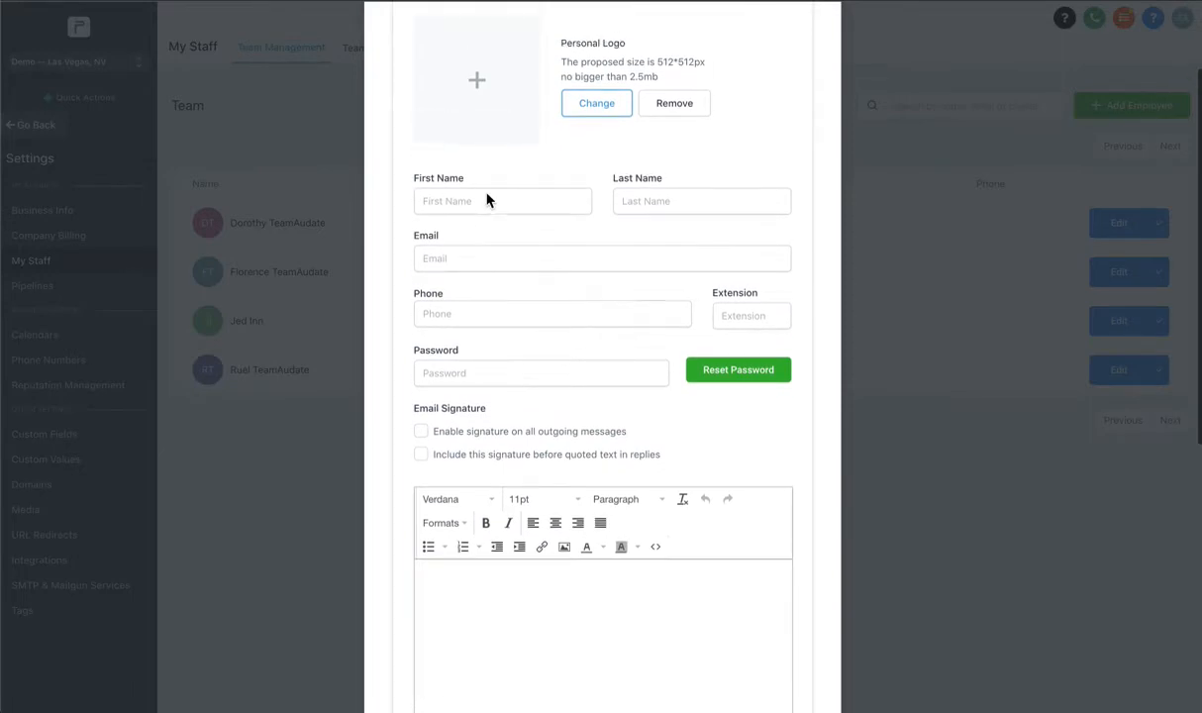
{"action": "left_click", "coordinate": [470, 304]}
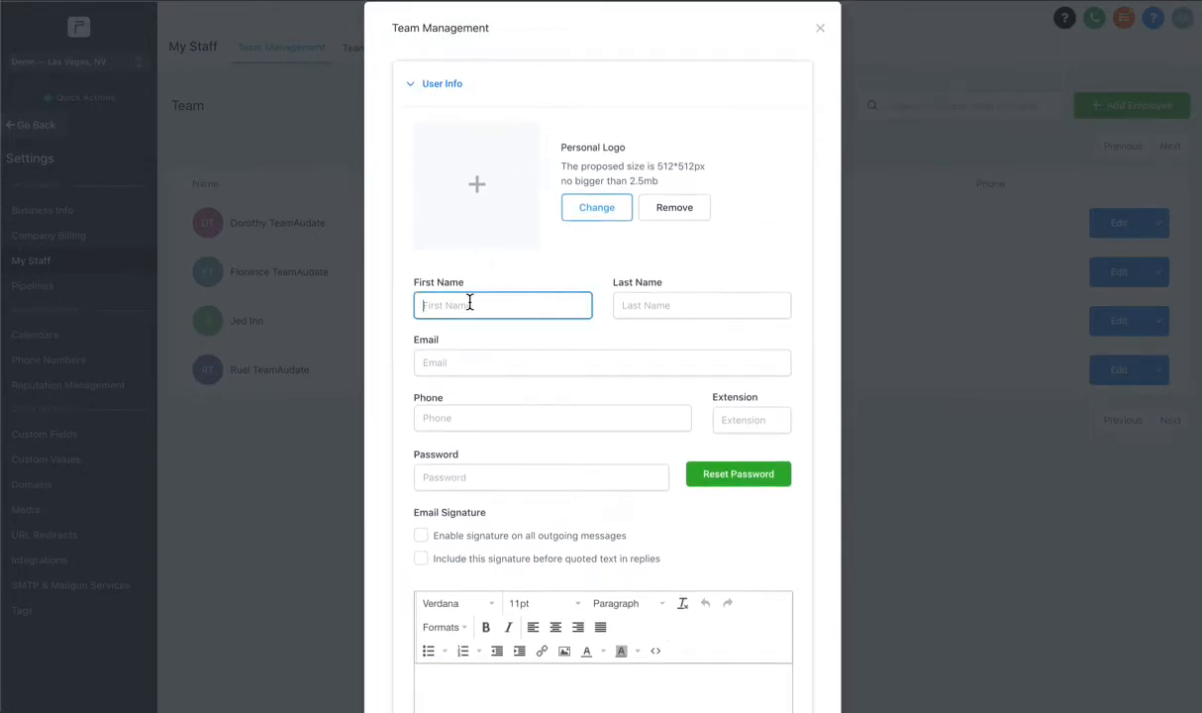
{"action": "type", "text": "John"}
{"action": "key", "text": "Tab"}
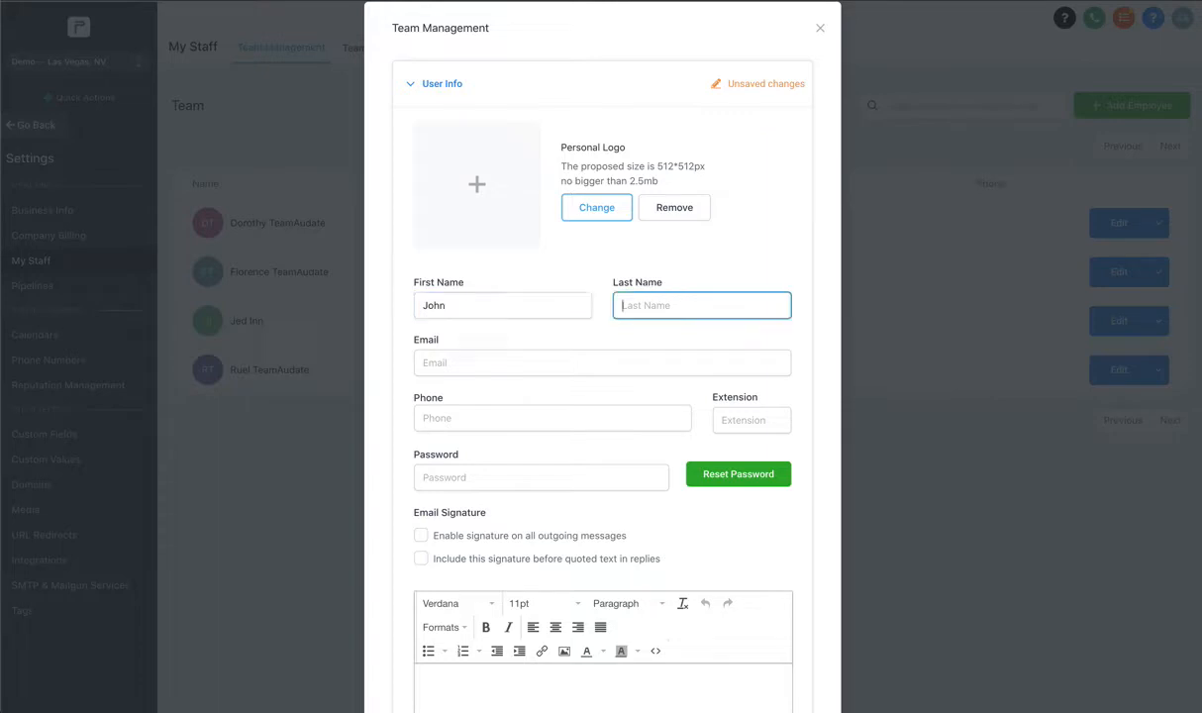
{"action": "type", "text": "Teammembner"}
{"action": "key", "text": "BackSpace"}
{"action": "key", "text": "BackSpace"}
{"action": "key", "text": "BackSpace"}
{"action": "type", "text": "er"}
{"action": "left_click", "coordinate": [458, 363]}
{"action": "type", "text": "john"}
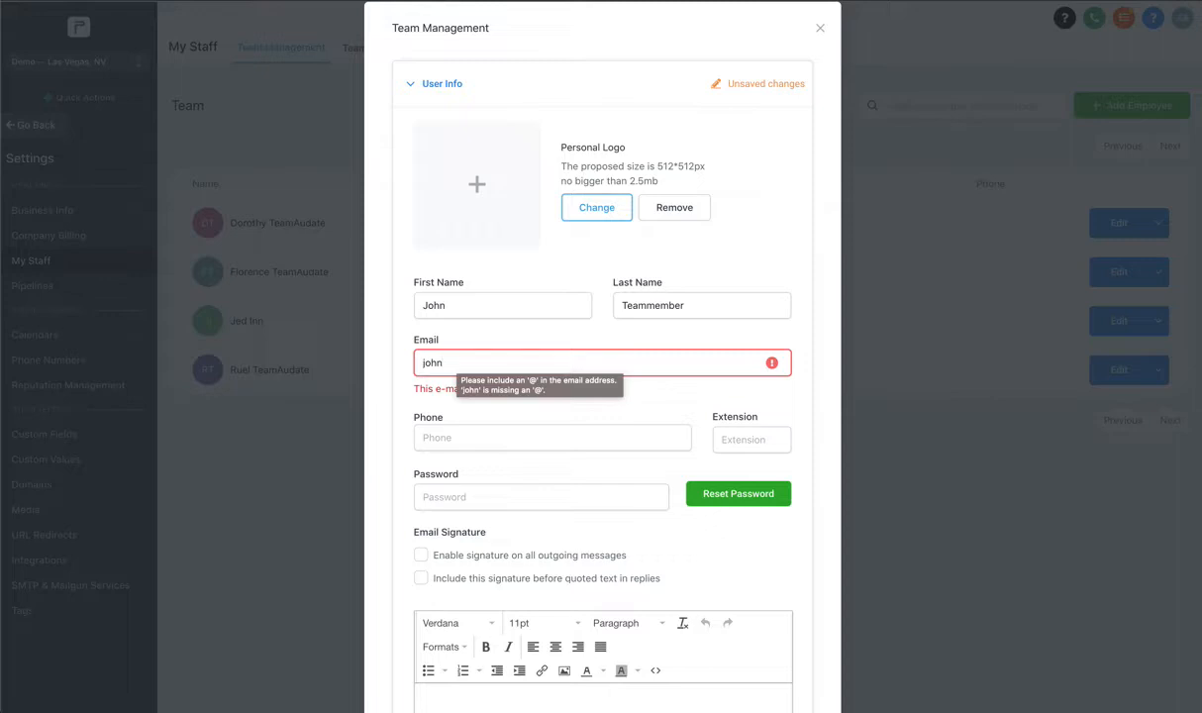
{"action": "type", "text": "@you"}
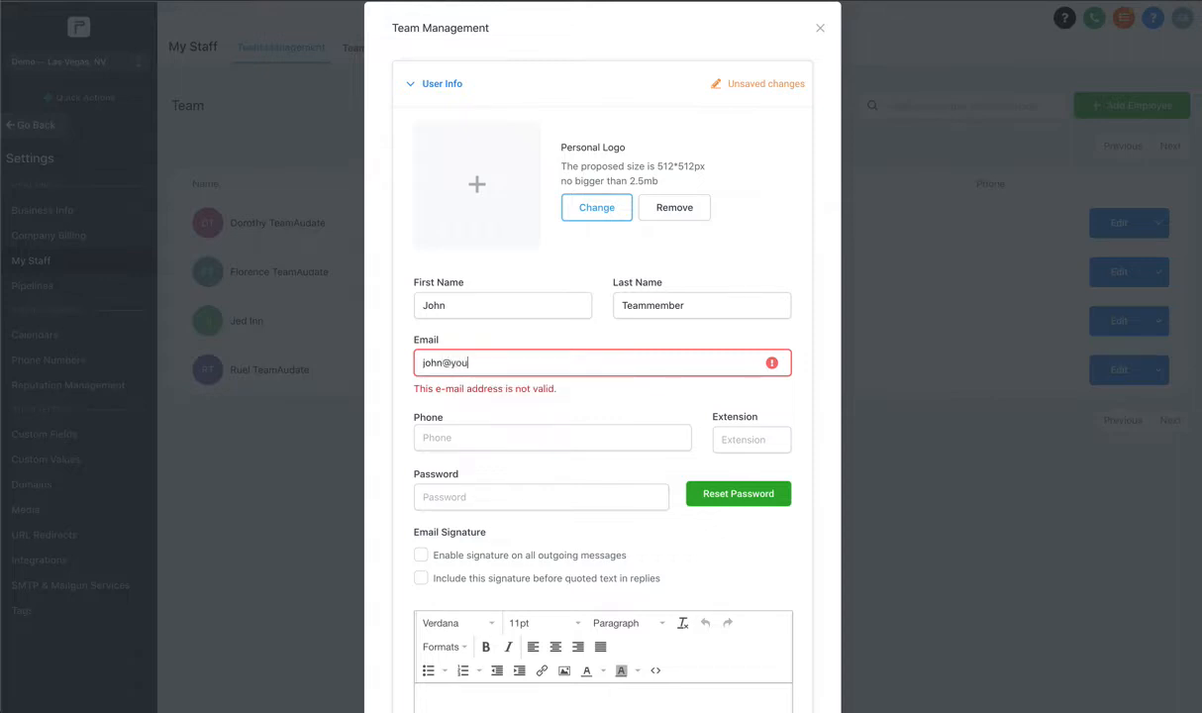
{"action": "type", "text": "rdomain.com"}
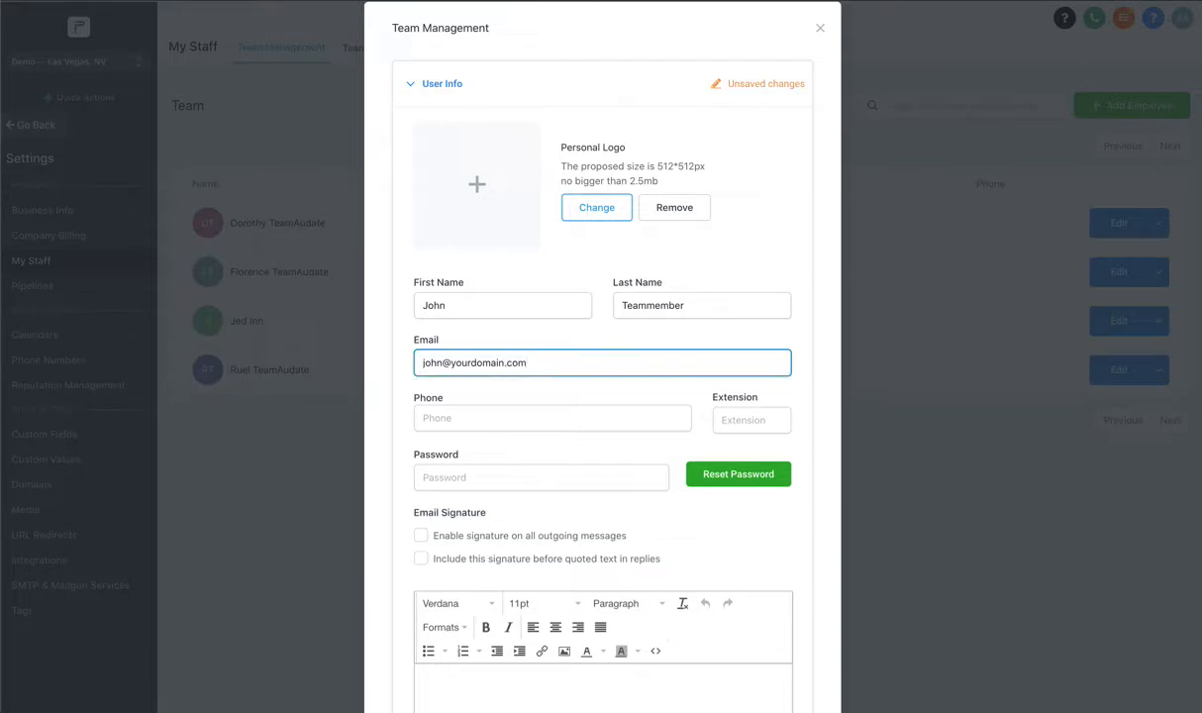
Enter the employee's phone number and a login password, dismissing the saved-password suggestions.
{"action": "left_click", "coordinate": [449, 415]}
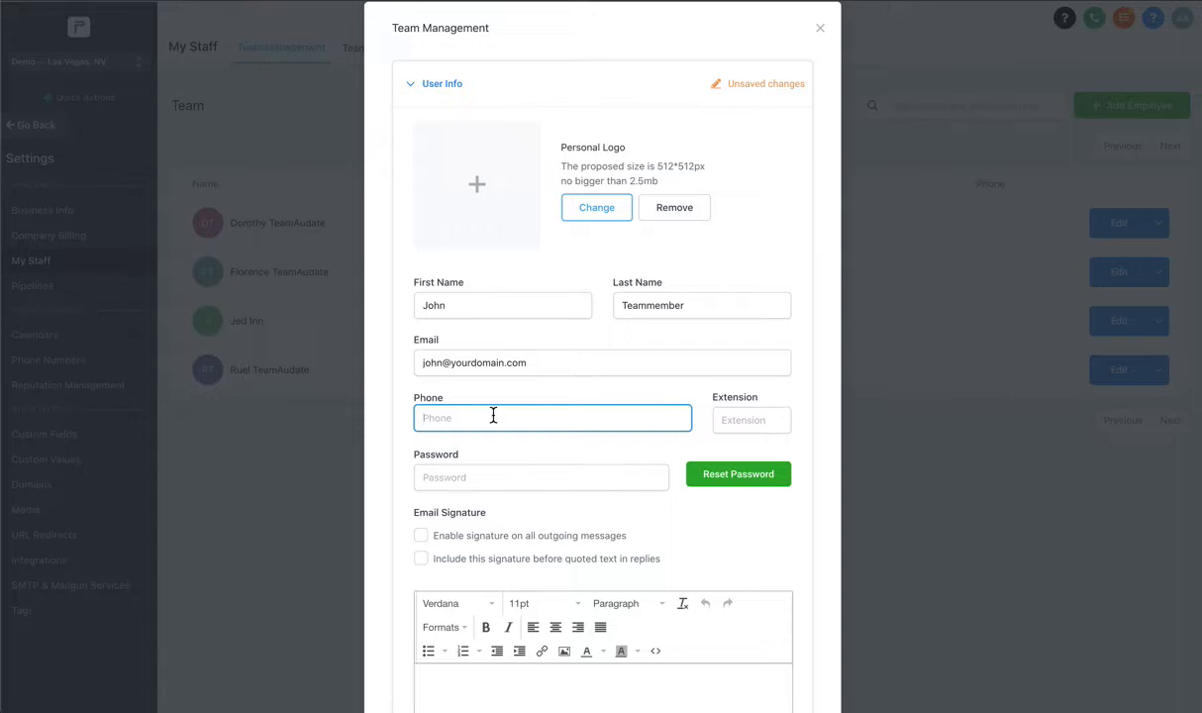
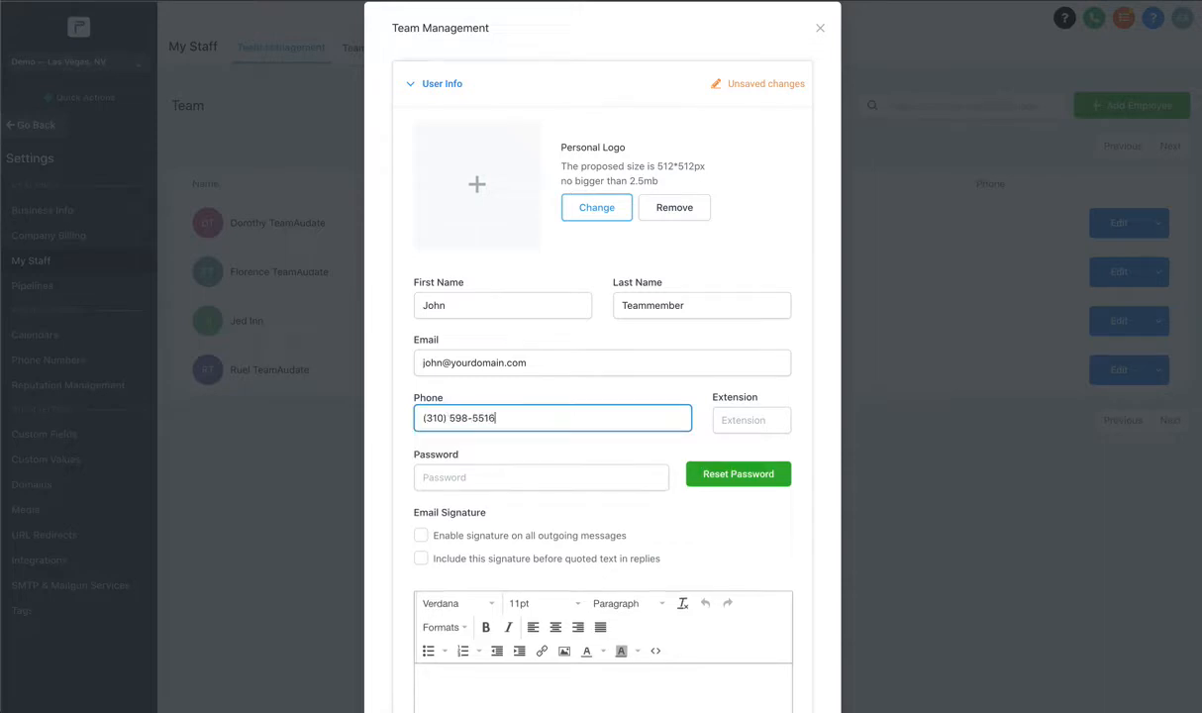
{"action": "left_click", "coordinate": [496, 477]}
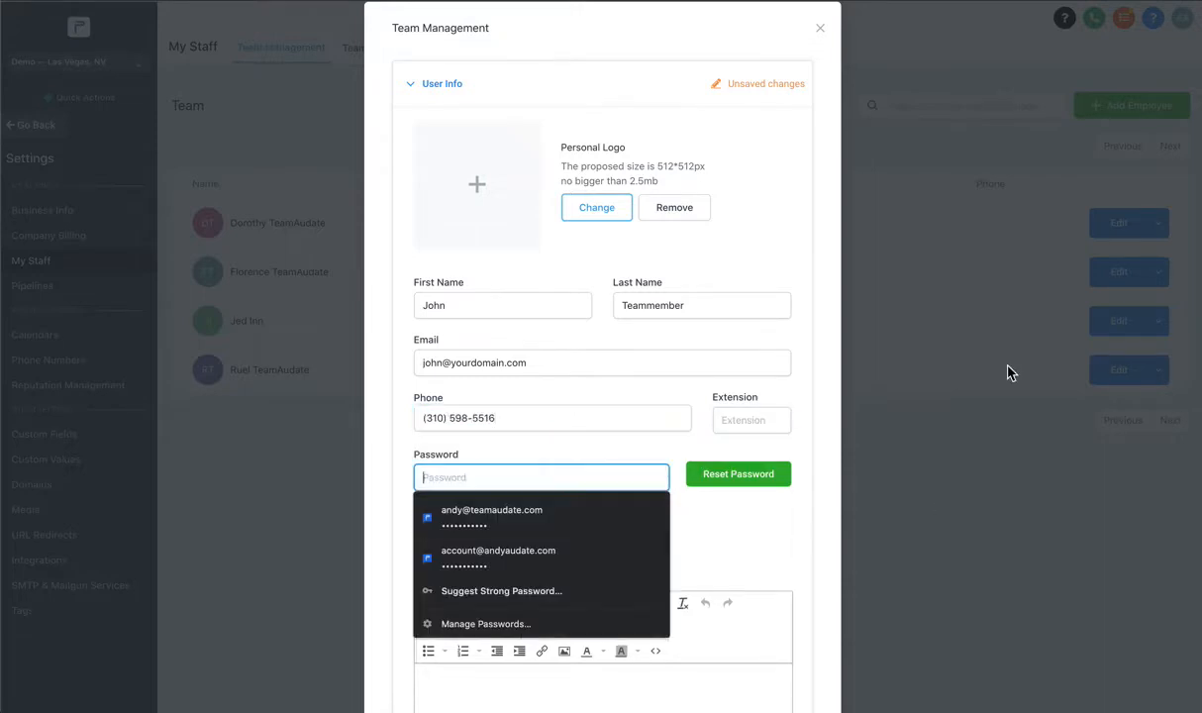
{"action": "left_click", "coordinate": [500, 417]}
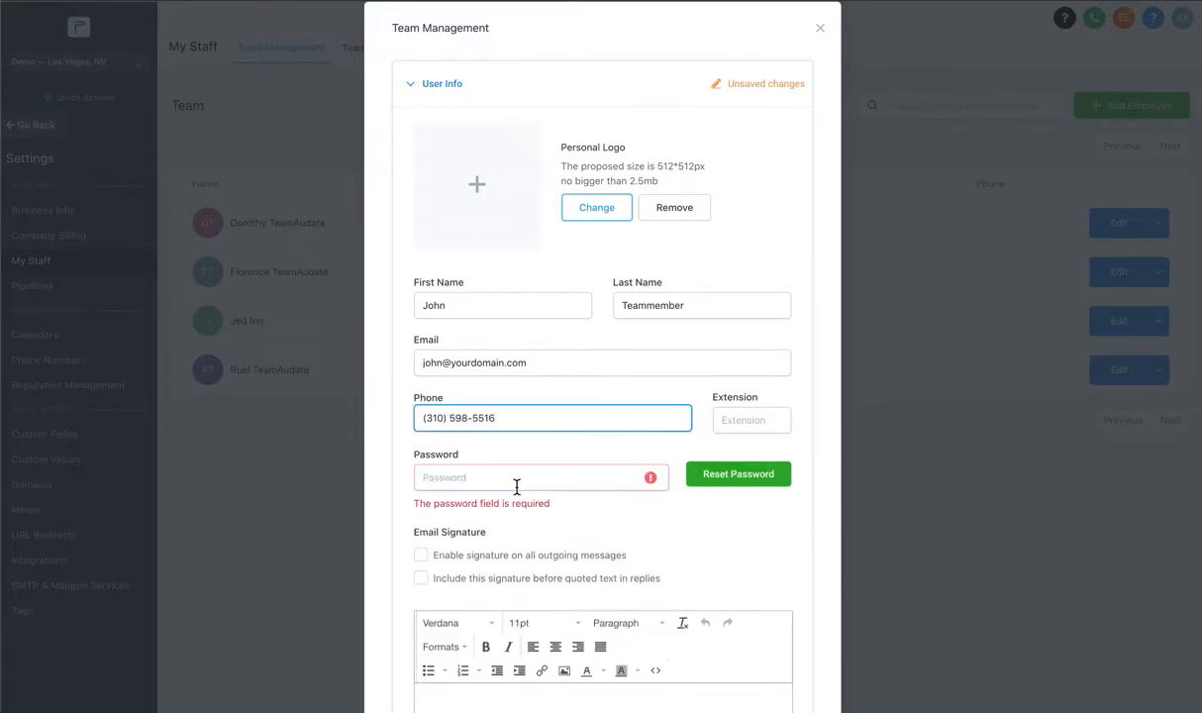
{"action": "left_click", "coordinate": [516, 480]}
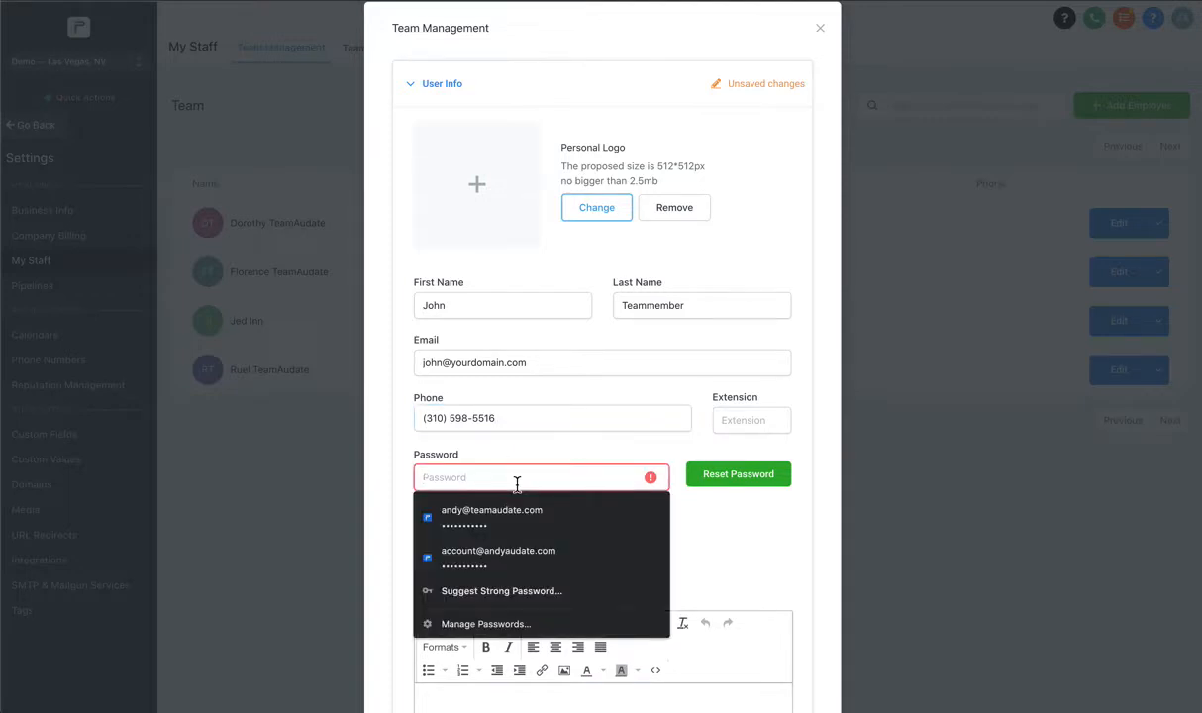
{"action": "type", "text": "password"}
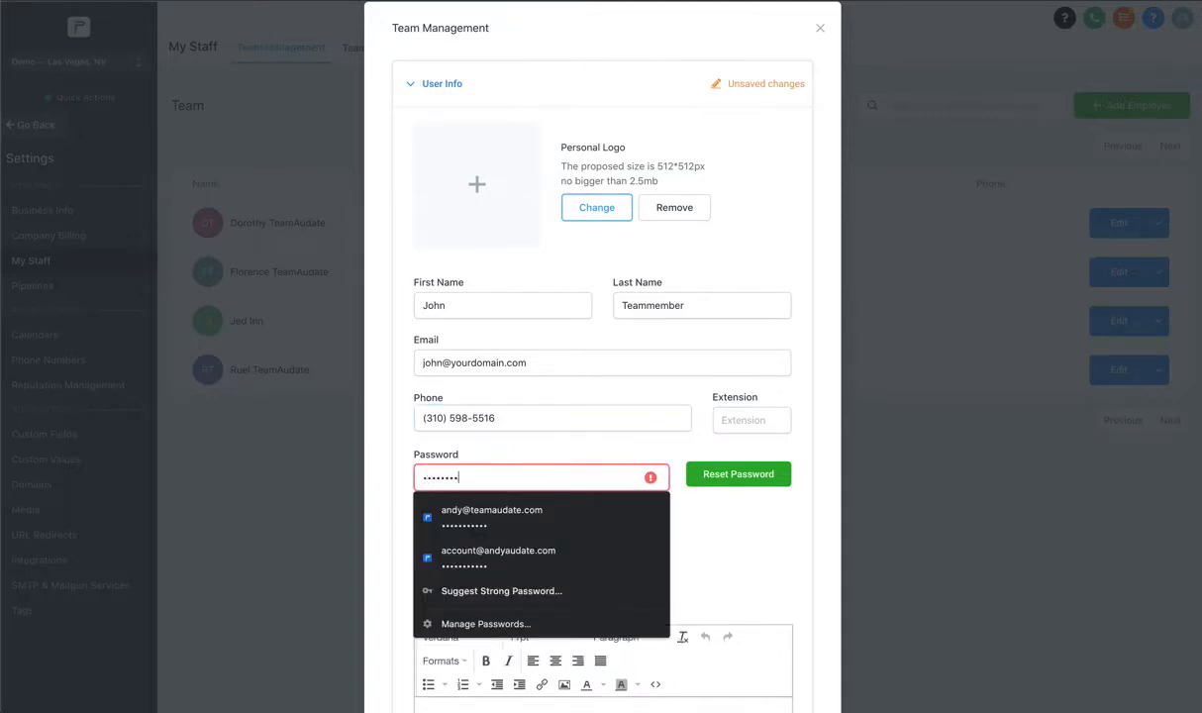
{"action": "type", "text": "123"}
{"action": "left_click", "coordinate": [585, 373]}
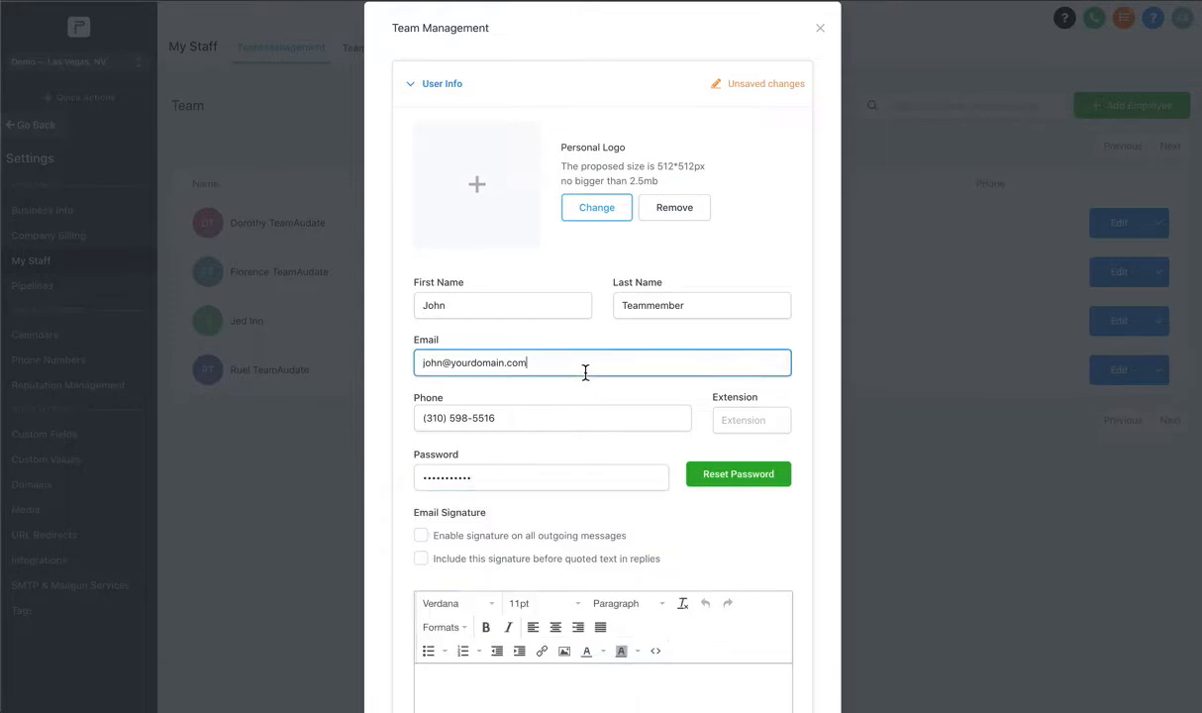
Expand User Permissions and scroll through the permission toggles to review them.
{"action": "scroll", "coordinate": [585, 223], "scroll_direction": "down", "scroll_amount": 5}
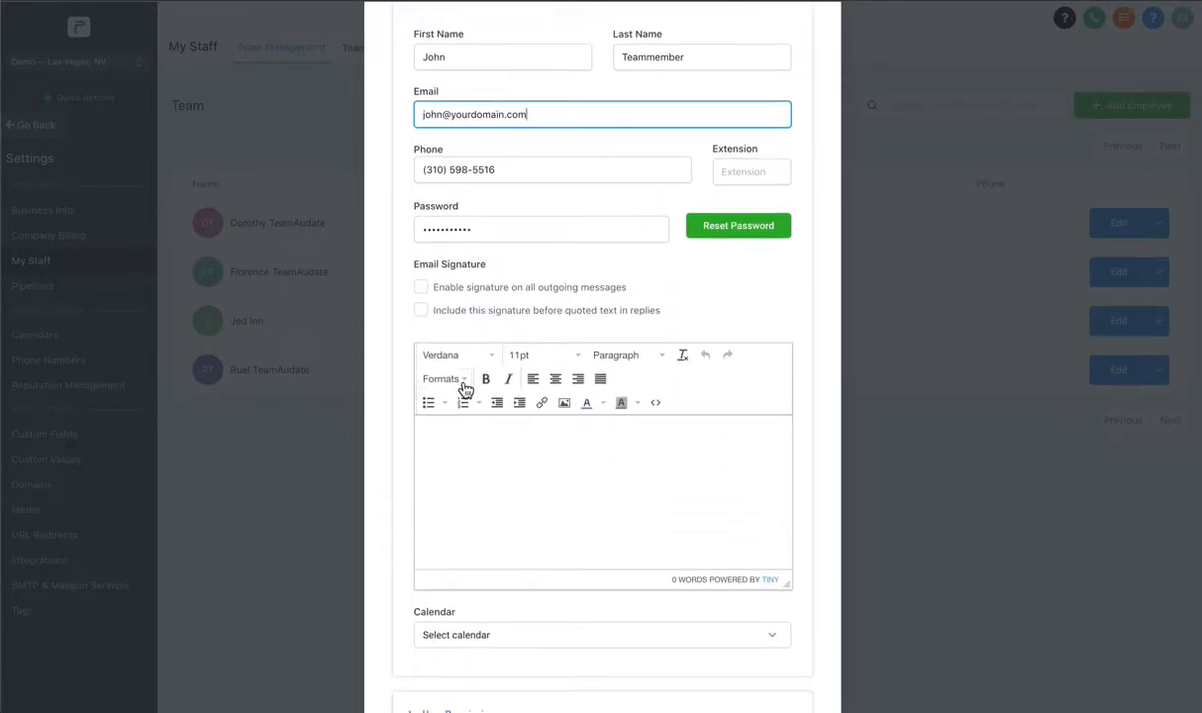
{"action": "scroll", "coordinate": [499, 469], "scroll_direction": "down", "scroll_amount": 4}
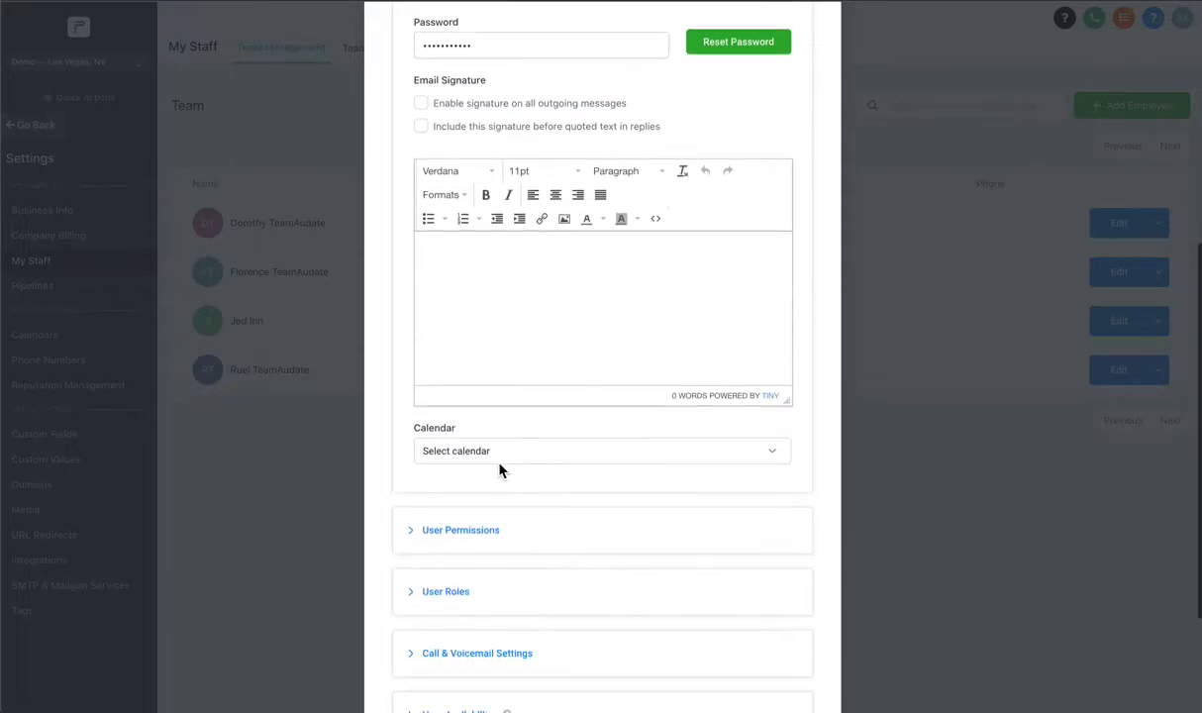
{"action": "scroll", "coordinate": [499, 472], "scroll_direction": "down", "scroll_amount": 3}
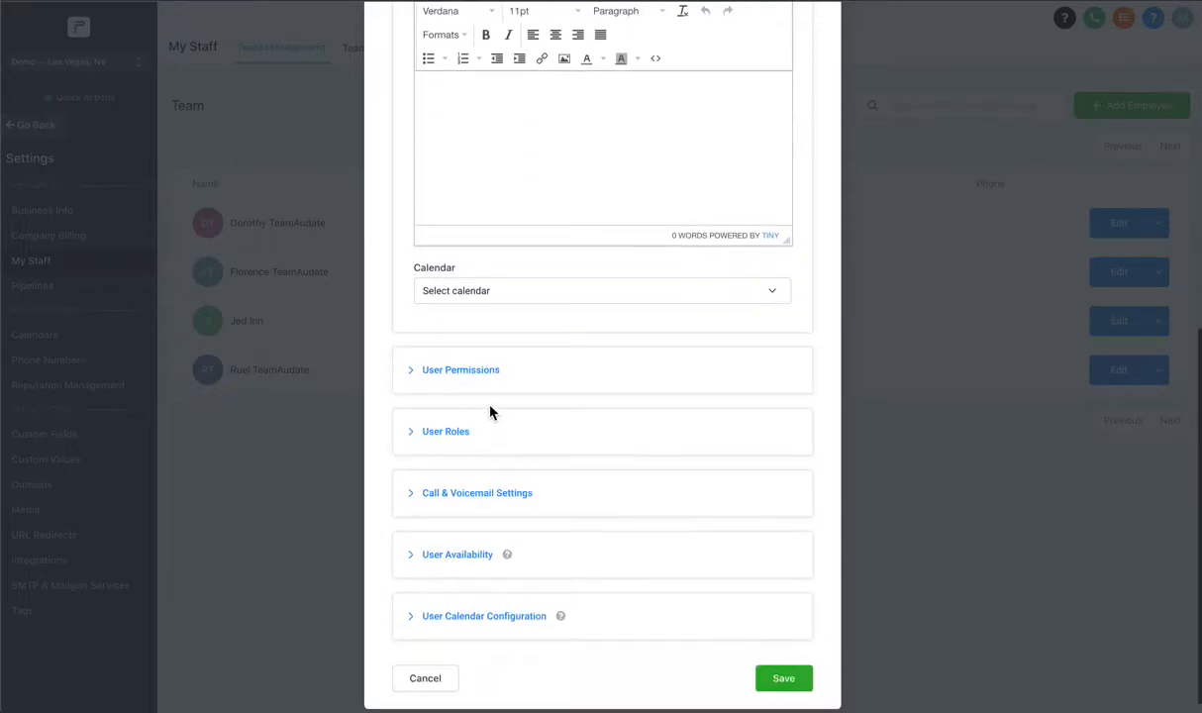
{"action": "left_click", "coordinate": [455, 369]}
{"action": "scroll", "coordinate": [491, 509], "scroll_direction": "down", "scroll_amount": 4}
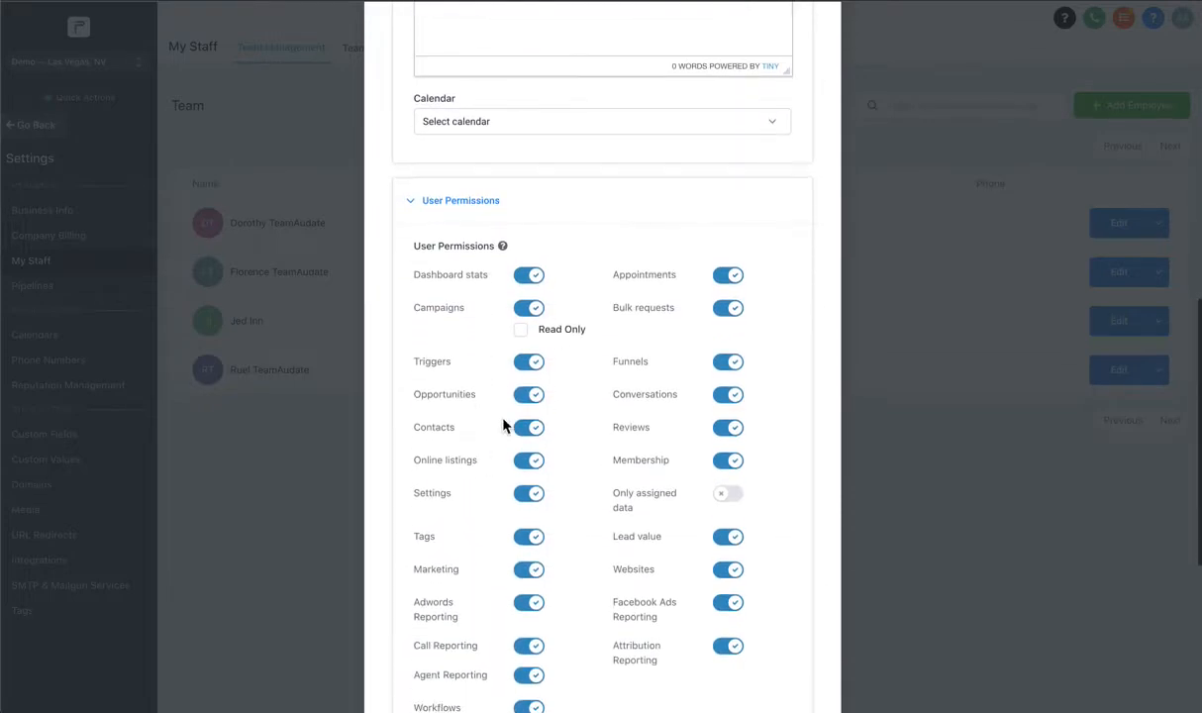
{"action": "scroll", "coordinate": [505, 217], "scroll_direction": "down", "scroll_amount": 3}
{"action": "scroll", "coordinate": [507, 228], "scroll_direction": "up", "scroll_amount": 5}
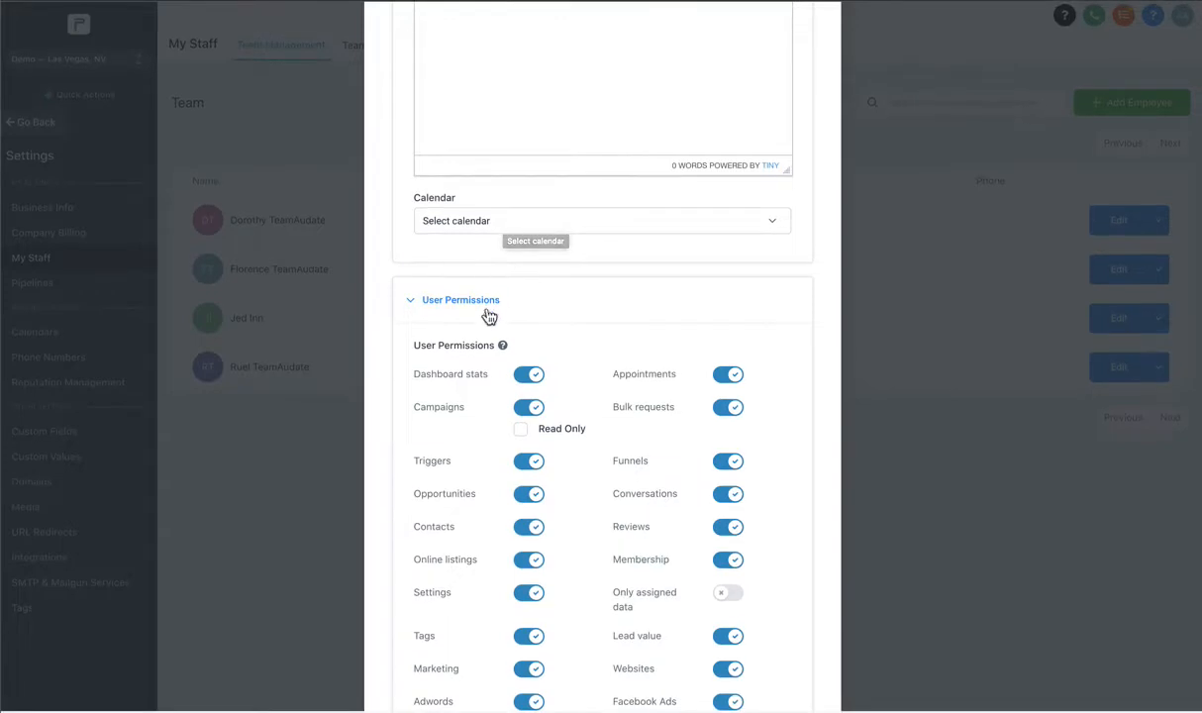
{"action": "scroll", "coordinate": [519, 335], "scroll_direction": "down", "scroll_amount": 3}
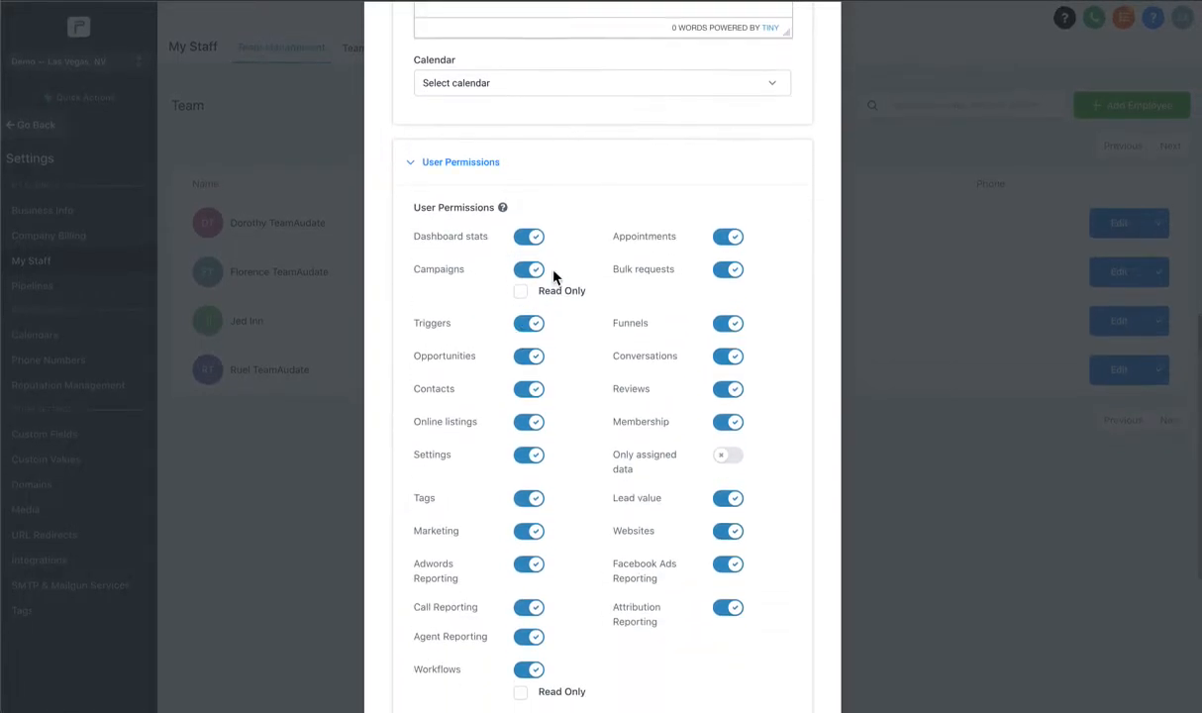
{"action": "scroll", "coordinate": [540, 268], "scroll_direction": "down", "scroll_amount": 1}
{"action": "scroll", "coordinate": [529, 416], "scroll_direction": "up", "scroll_amount": 1}
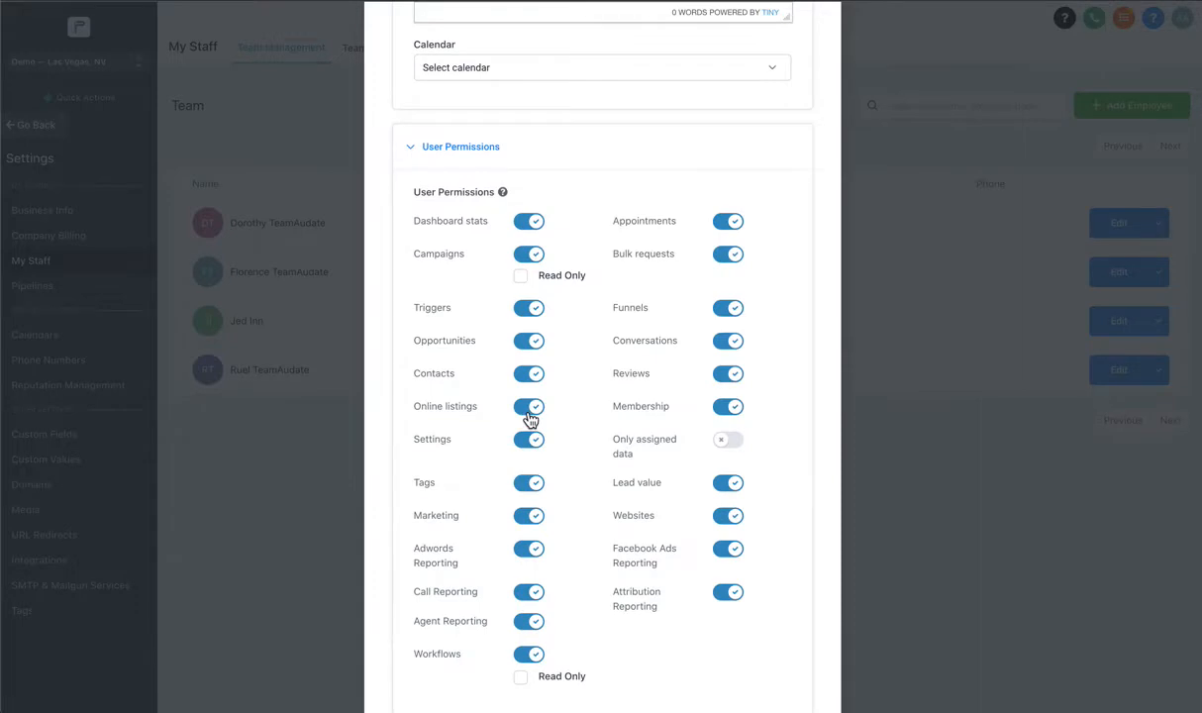
{"action": "scroll", "coordinate": [530, 419], "scroll_direction": "up", "scroll_amount": 10}
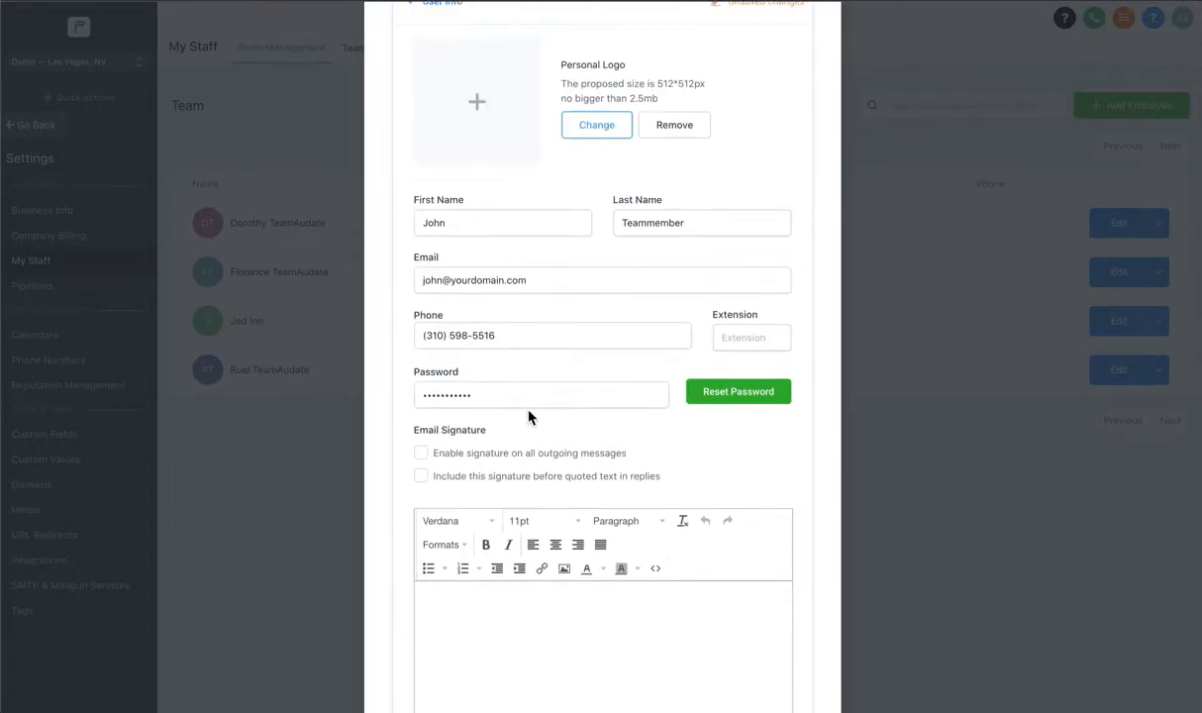
{"action": "scroll", "coordinate": [529, 415], "scroll_direction": "down", "scroll_amount": 10}
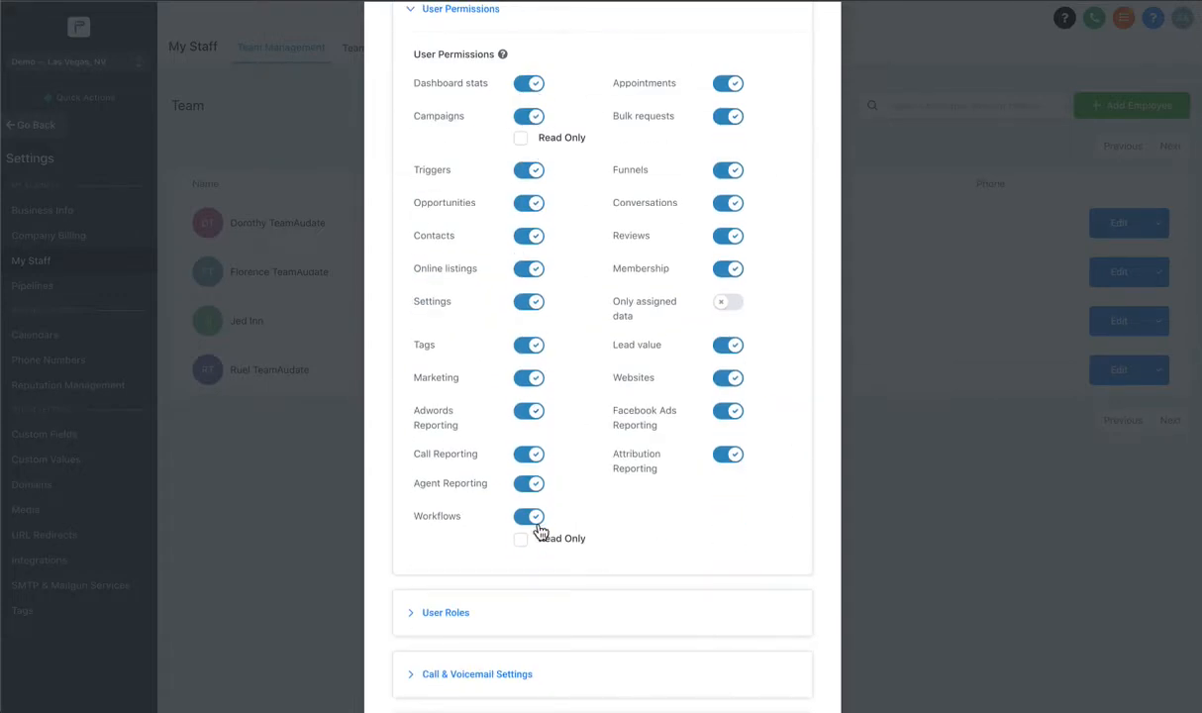
{"action": "scroll", "coordinate": [518, 599], "scroll_direction": "up", "scroll_amount": 10}
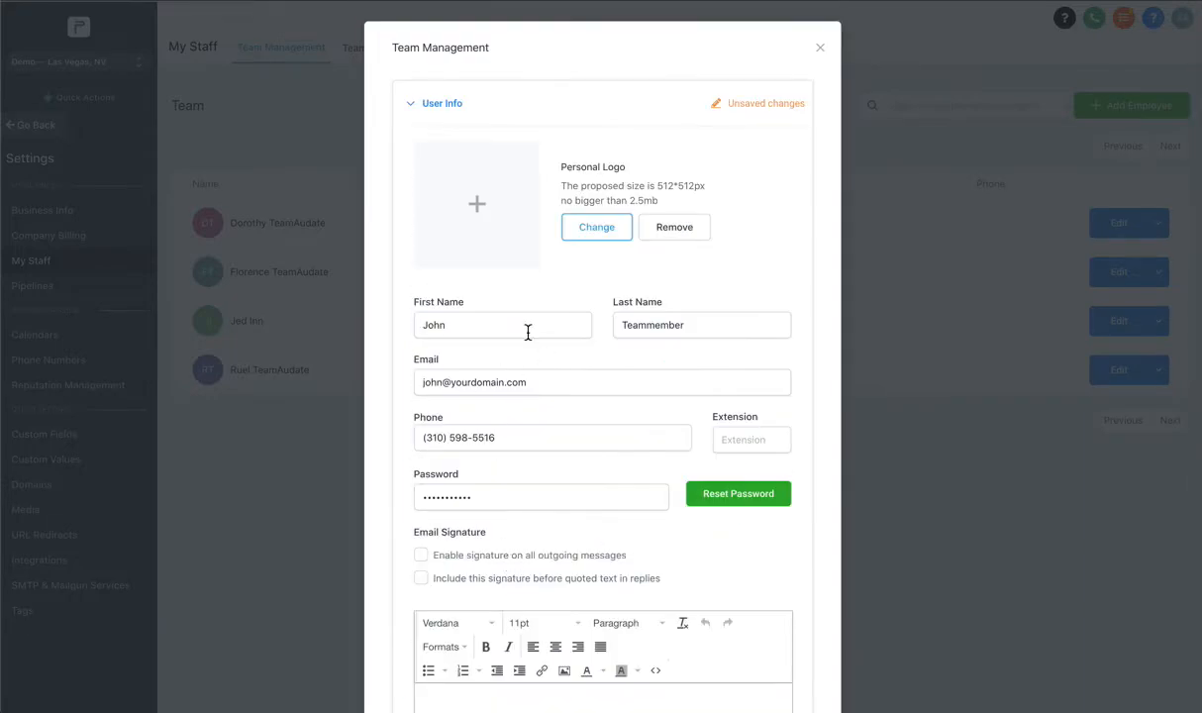
{"action": "scroll", "coordinate": [515, 332], "scroll_direction": "down", "scroll_amount": 6}
{"action": "scroll", "coordinate": [510, 346], "scroll_direction": "down", "scroll_amount": 3}
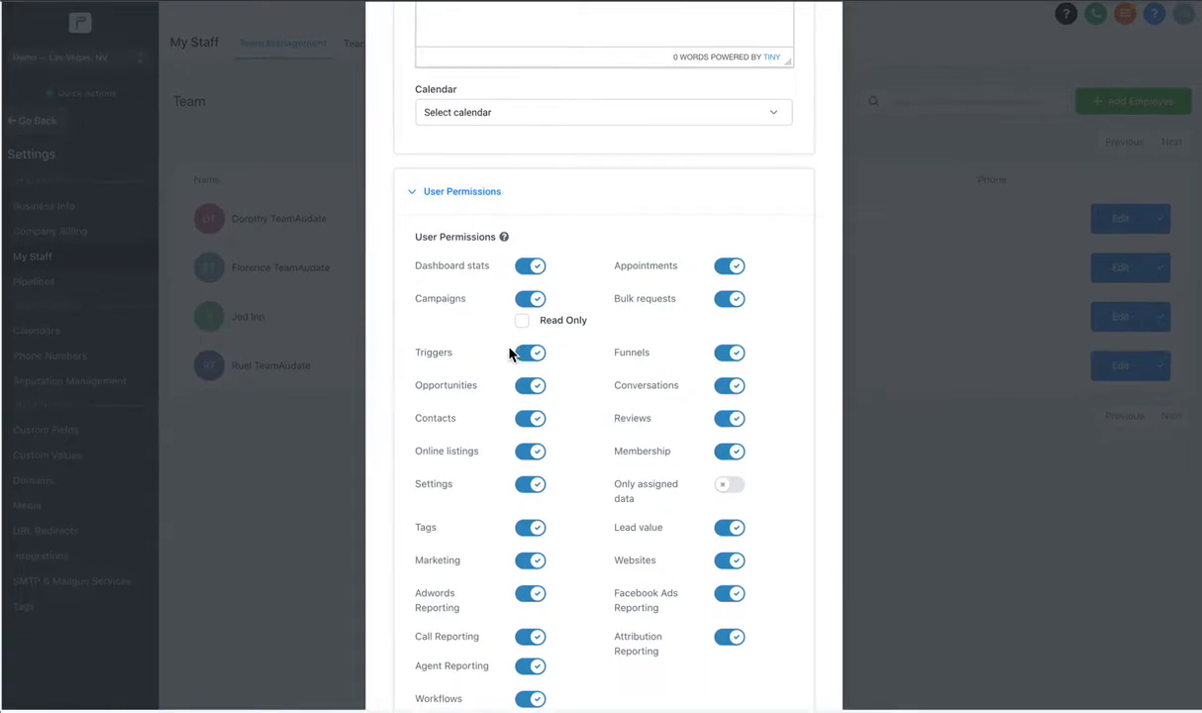
{"action": "scroll", "coordinate": [643, 361], "scroll_direction": "down", "scroll_amount": 4}
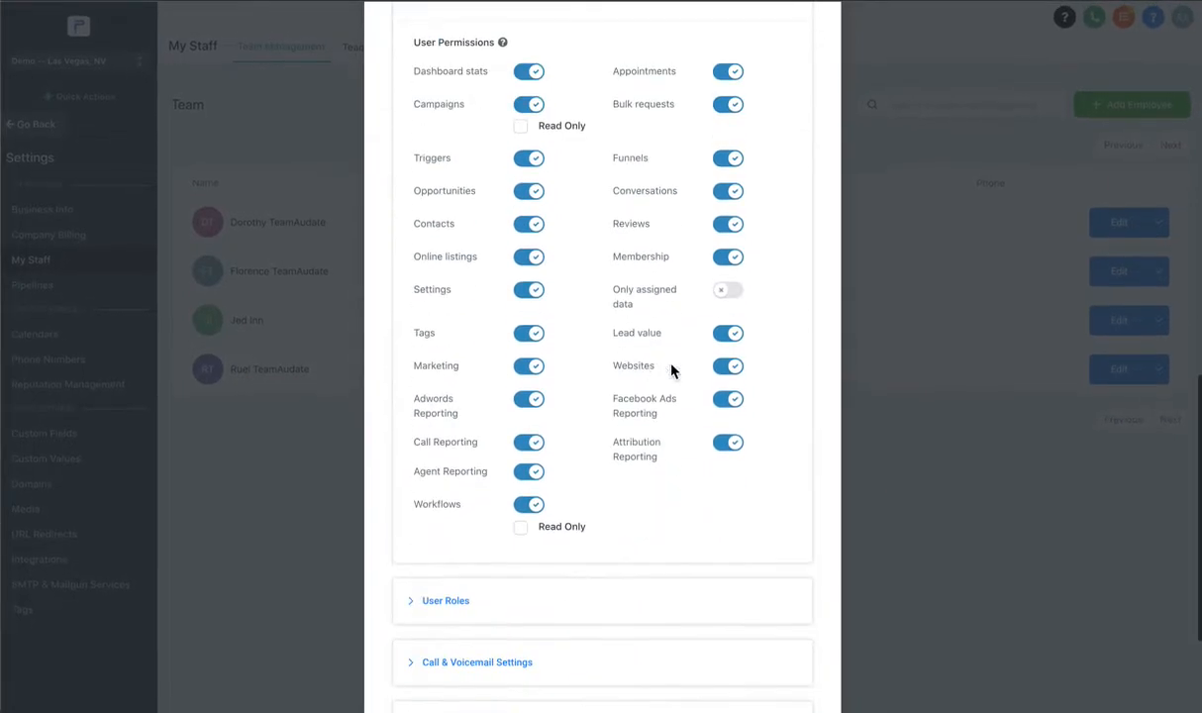
Switch off the Websites, Triggers, Settings, Funnels and Bulk requests permissions.
{"action": "left_click", "coordinate": [733, 369]}
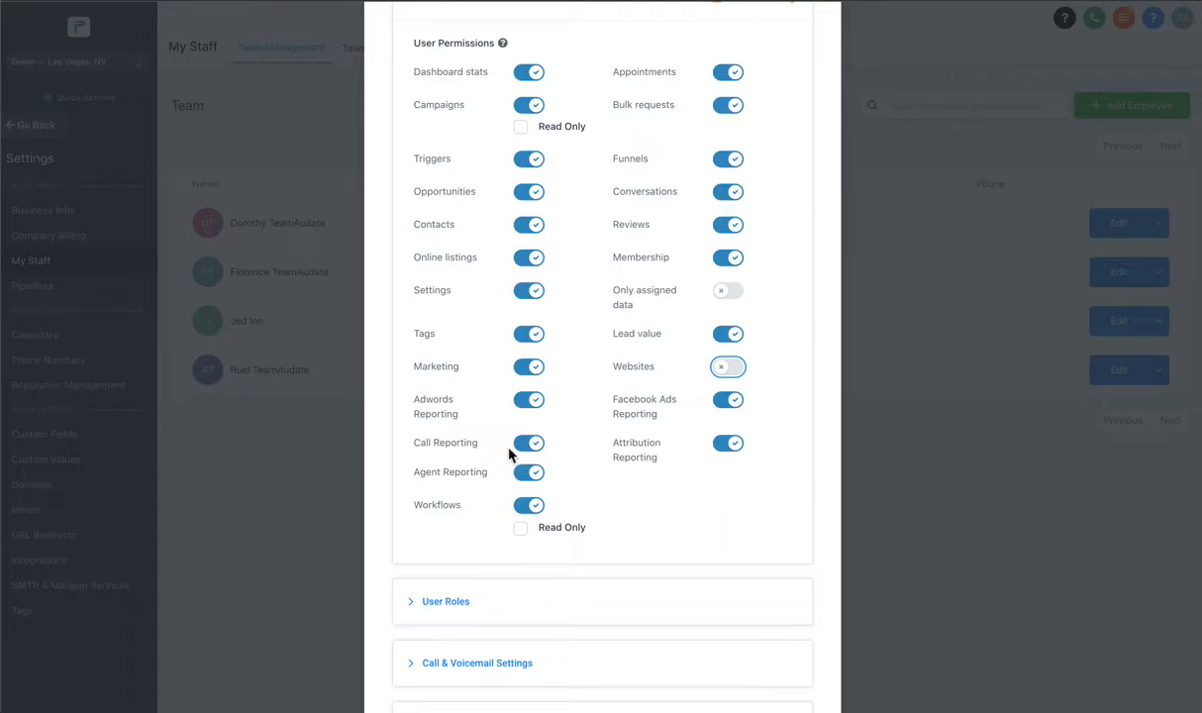
{"action": "left_click", "coordinate": [530, 159]}
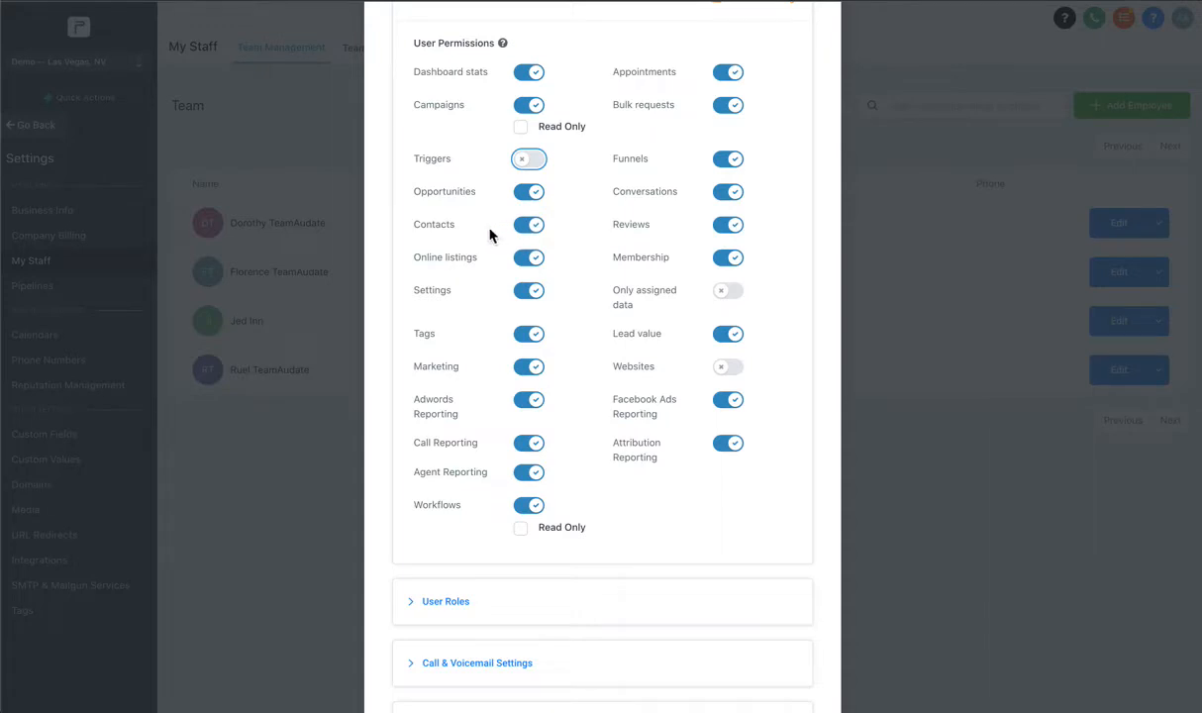
{"action": "left_click_drag", "start_coordinate": [437, 230], "coordinate": [471, 236]}
{"action": "left_click", "coordinate": [434, 229]}
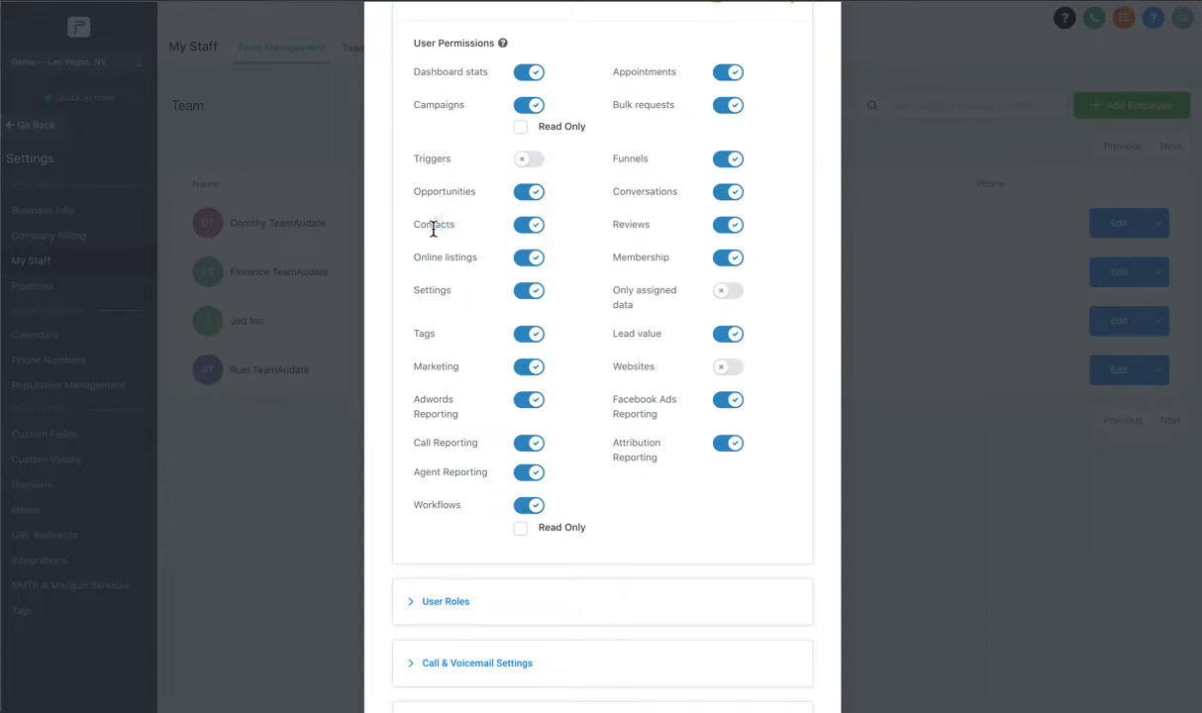
{"action": "left_click", "coordinate": [527, 291]}
{"action": "left_click_drag", "start_coordinate": [408, 297], "coordinate": [457, 300]}
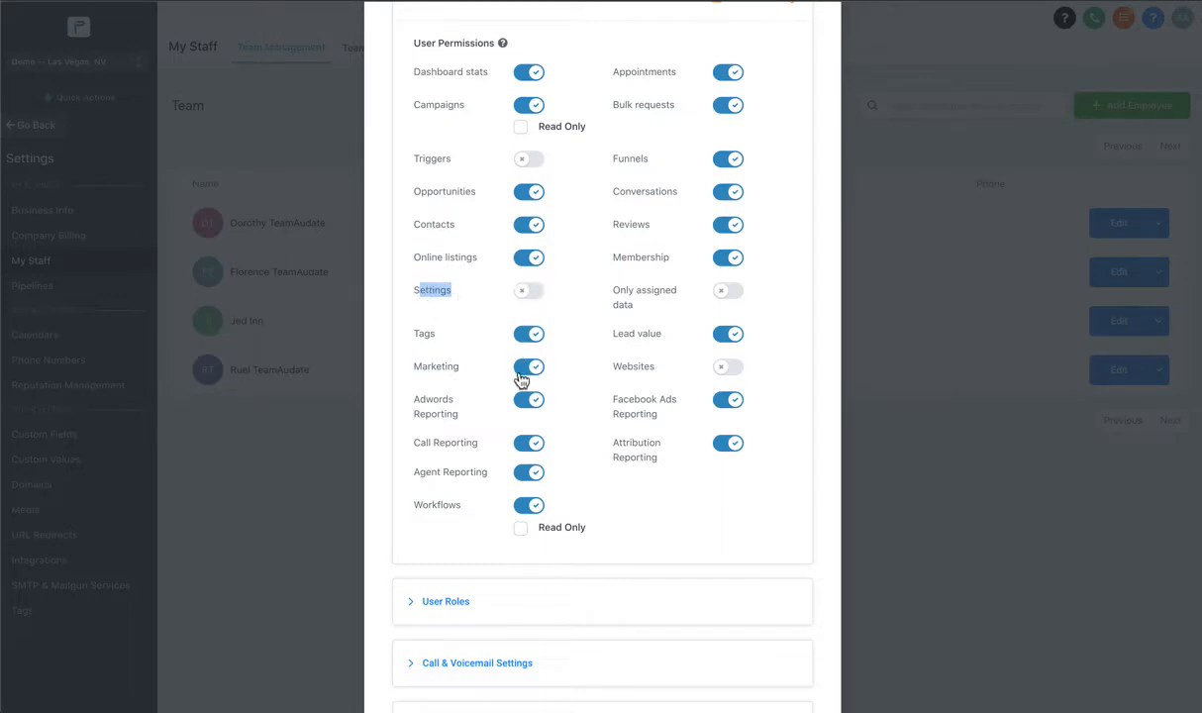
{"action": "left_click", "coordinate": [729, 158]}
{"action": "left_click", "coordinate": [731, 105]}
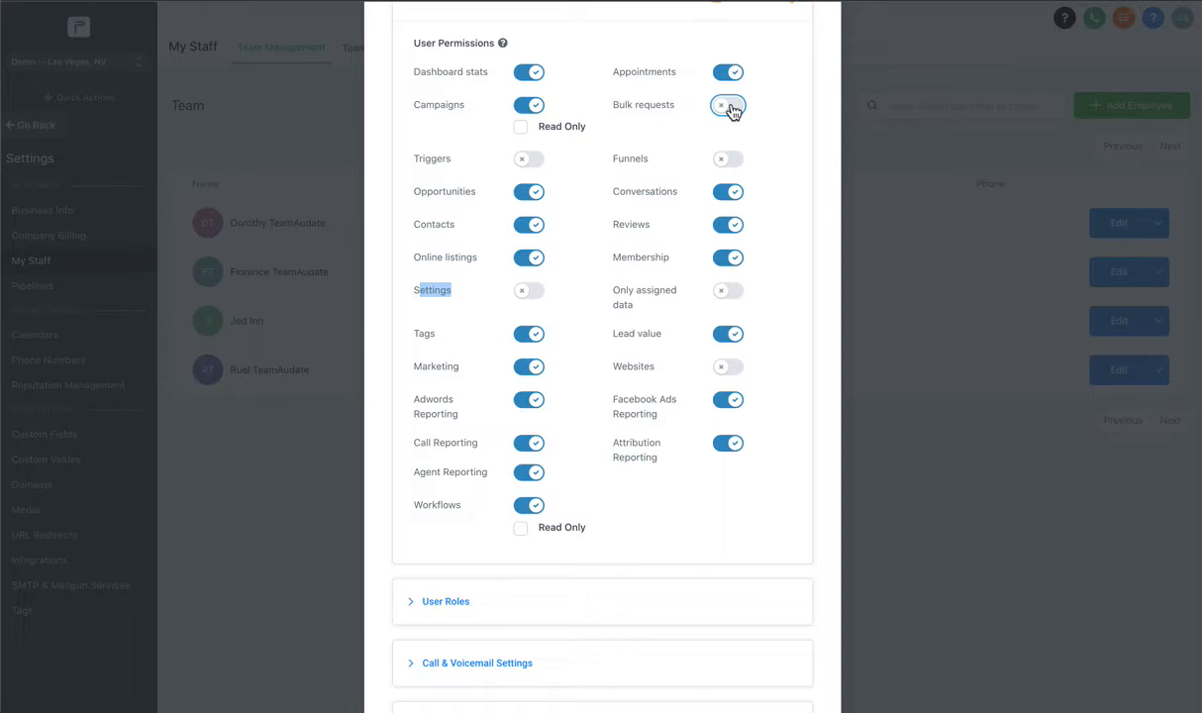
Try enabling Only assigned data, then cancel the confirmation to keep it off.
{"action": "left_click", "coordinate": [637, 289]}
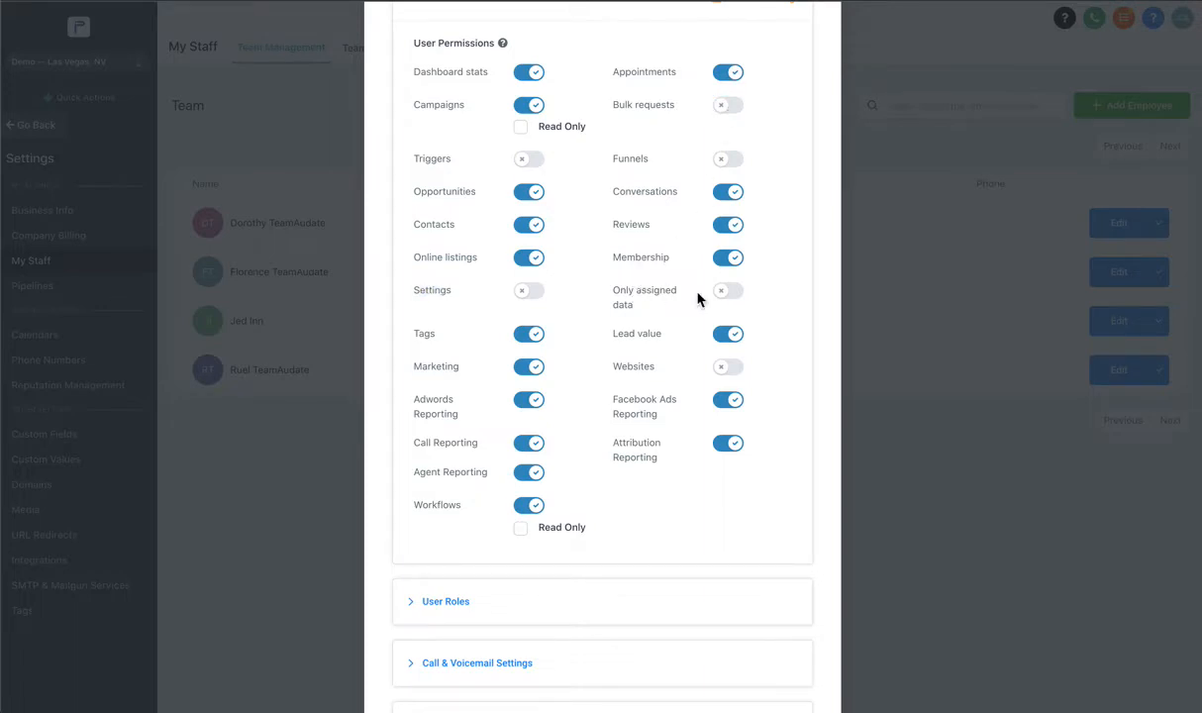
{"action": "left_click", "coordinate": [727, 299]}
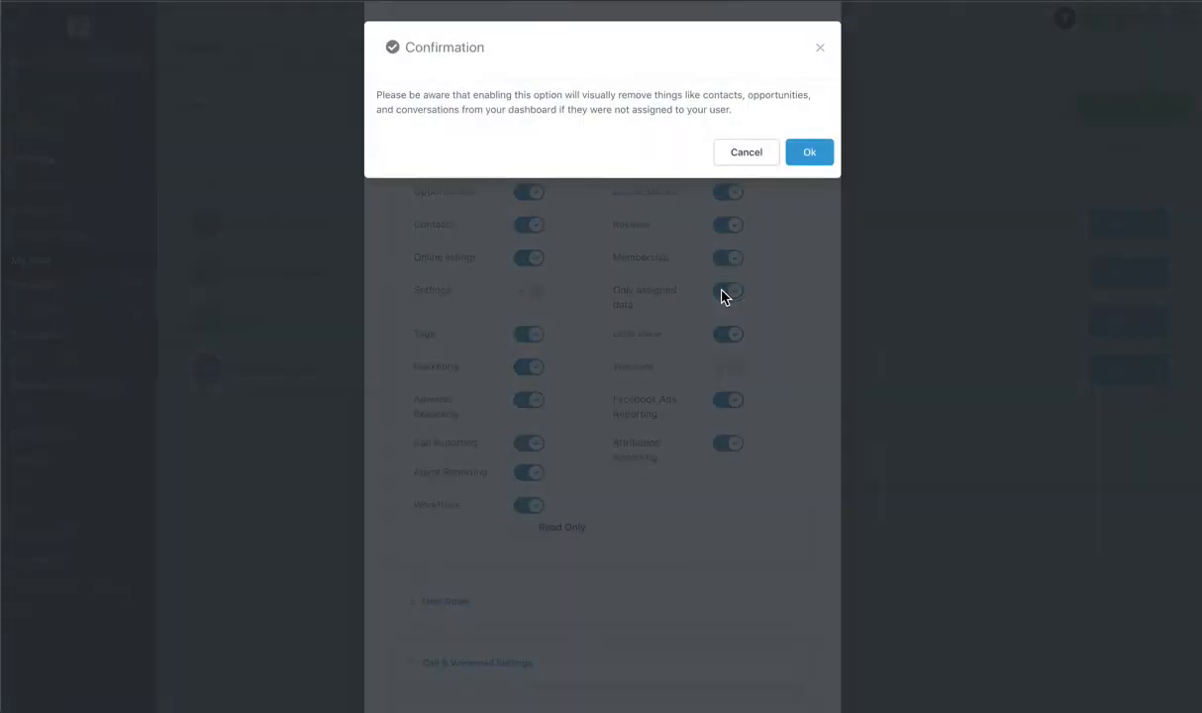
{"action": "left_click", "coordinate": [745, 154]}
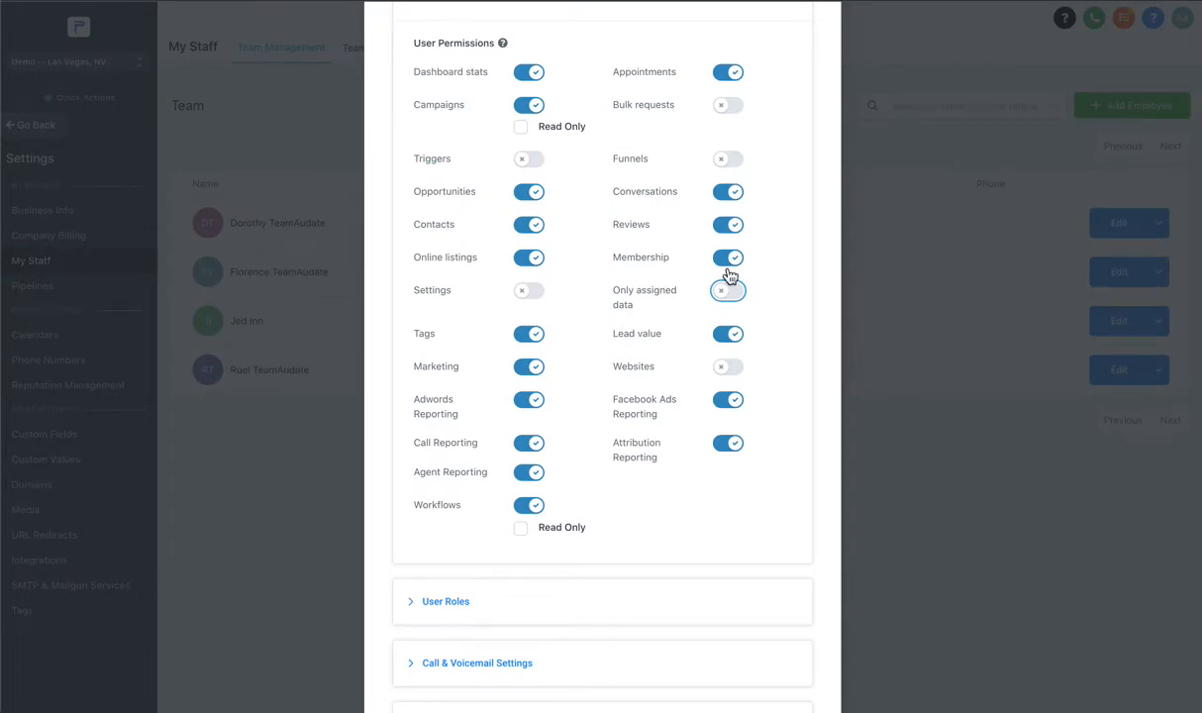
Check the User Role dropdown under User Roles, leaving the role as User.
{"action": "left_click", "coordinate": [484, 613]}
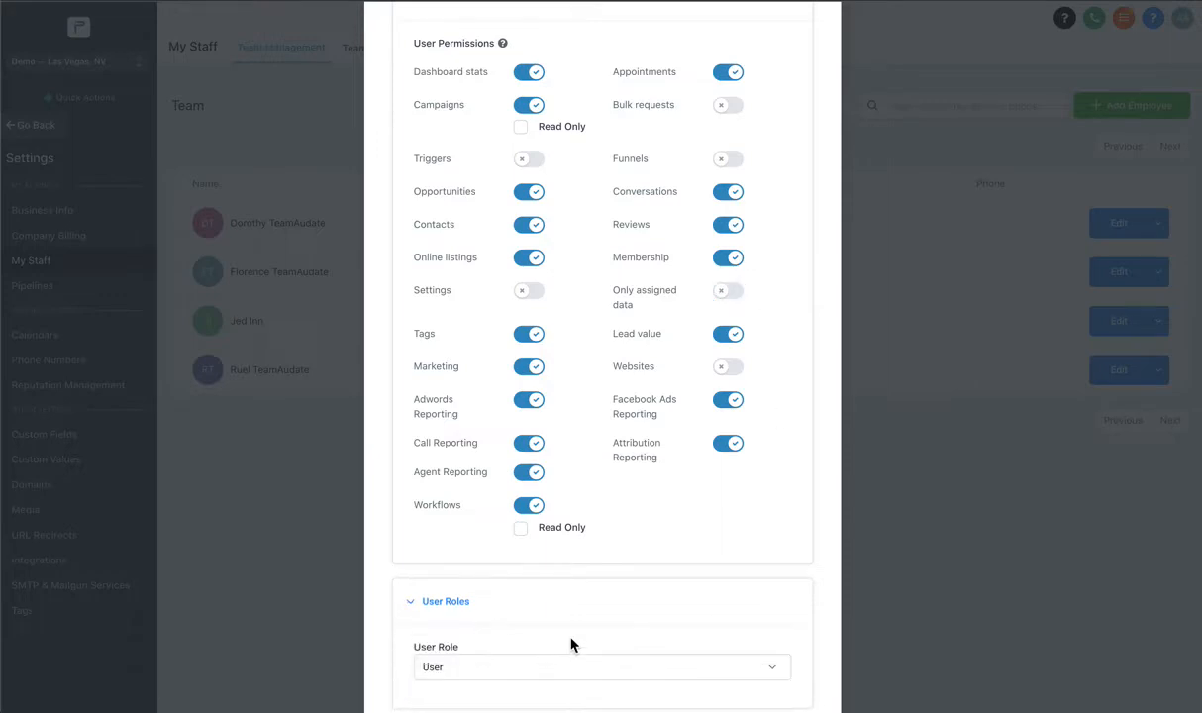
{"action": "scroll", "coordinate": [528, 523], "scroll_direction": "down", "scroll_amount": 3}
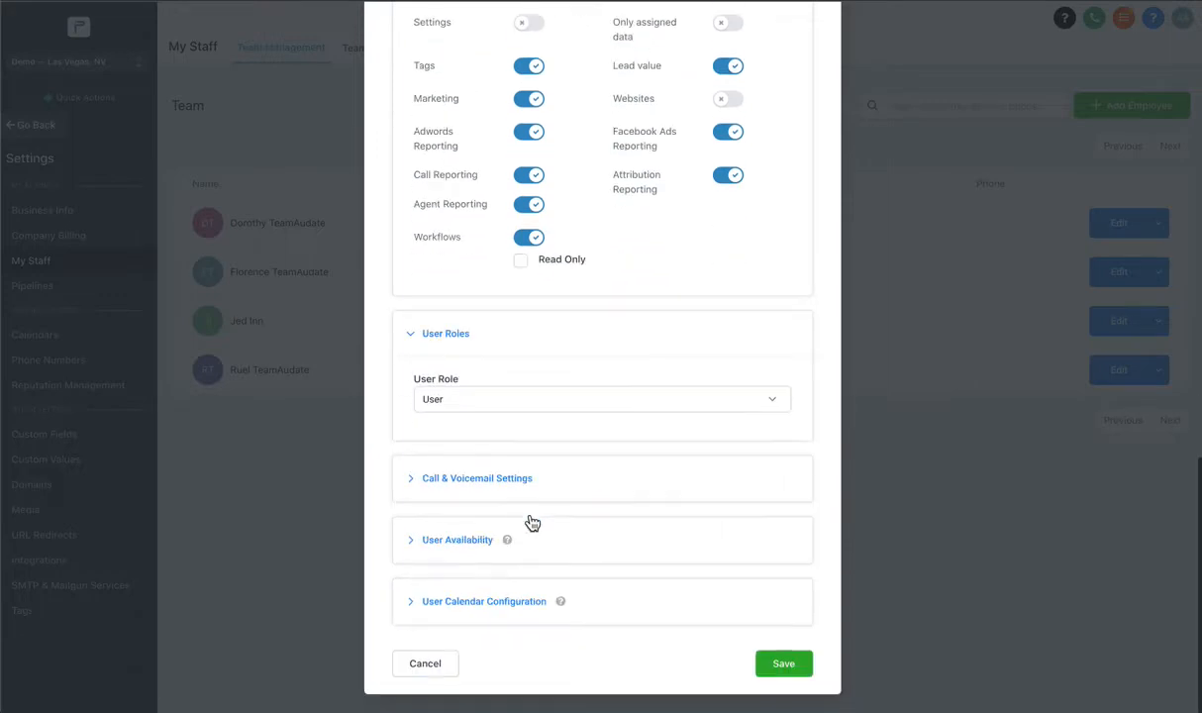
{"action": "left_click", "coordinate": [479, 404]}
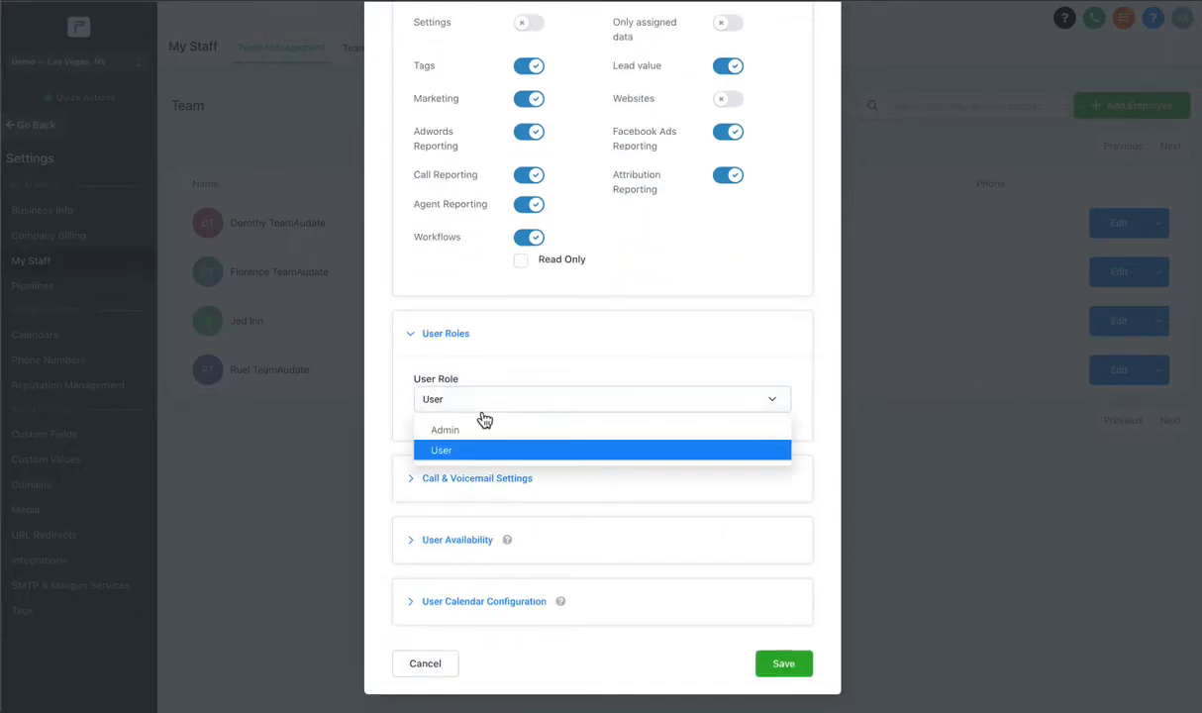
{"action": "left_click", "coordinate": [461, 351]}
{"action": "left_click", "coordinate": [416, 421]}
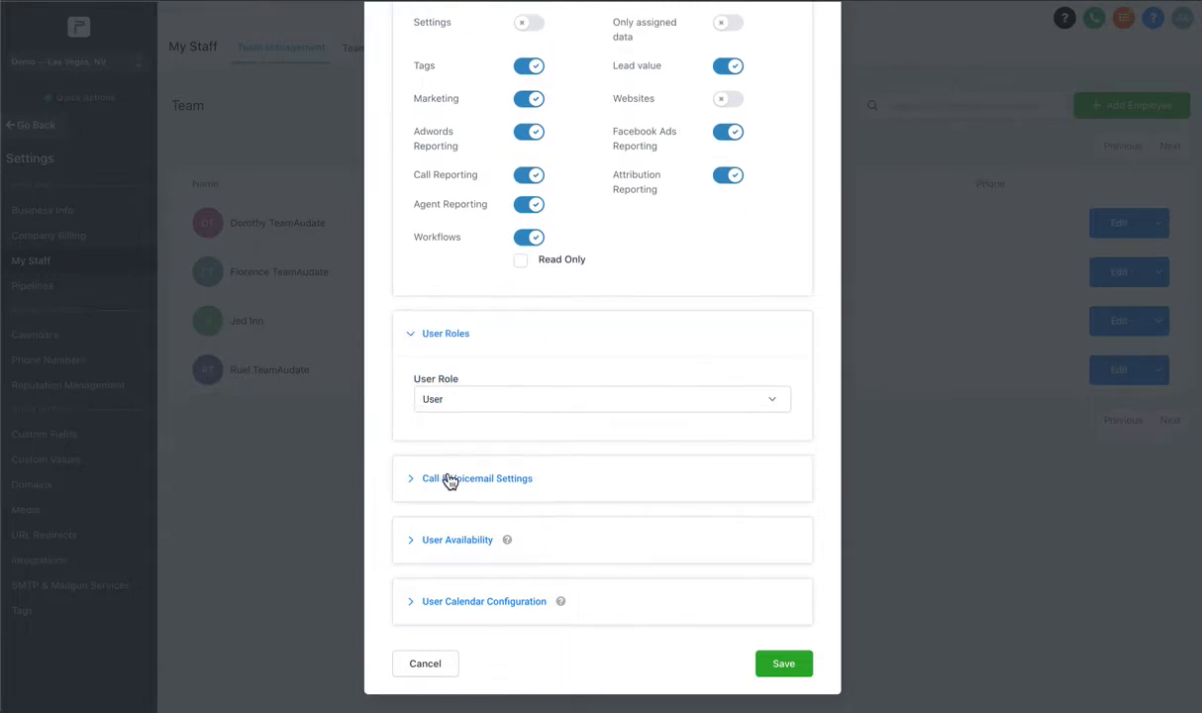
Leave the inbound Twilio number unassigned in Call & Voicemail Settings.
{"action": "left_click", "coordinate": [448, 480]}
{"action": "scroll", "coordinate": [584, 283], "scroll_direction": "down", "scroll_amount": 3}
{"action": "left_click", "coordinate": [550, 291]}
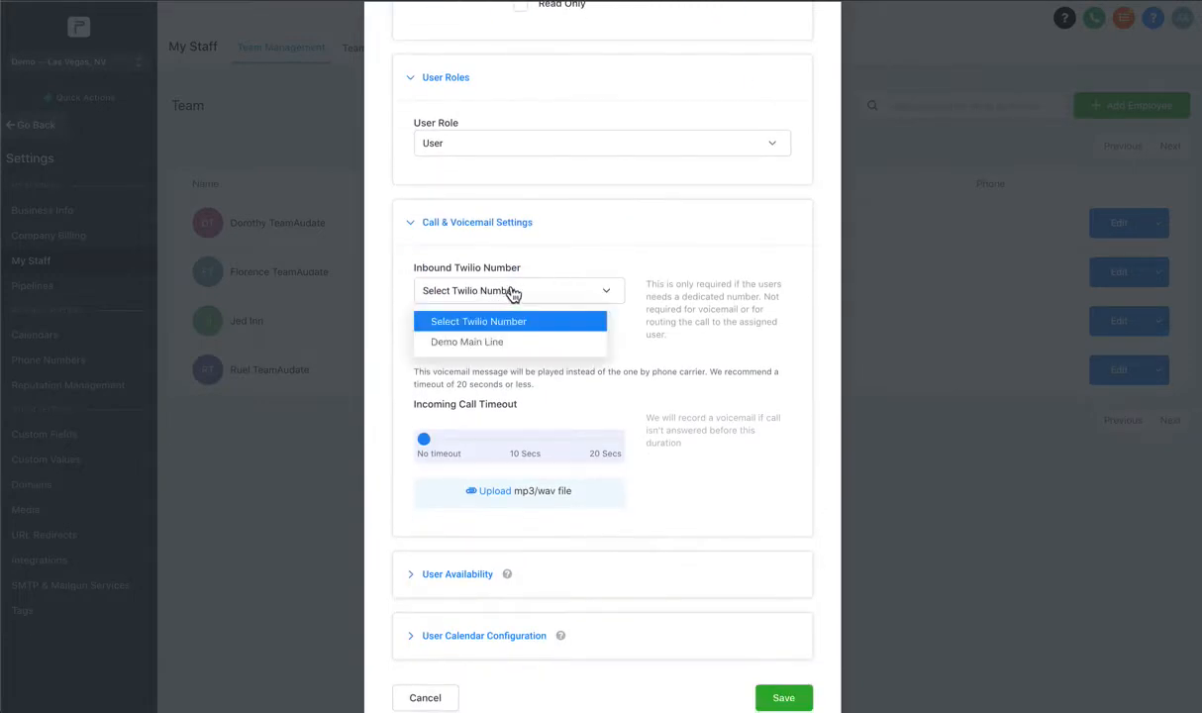
{"action": "left_click", "coordinate": [534, 261]}
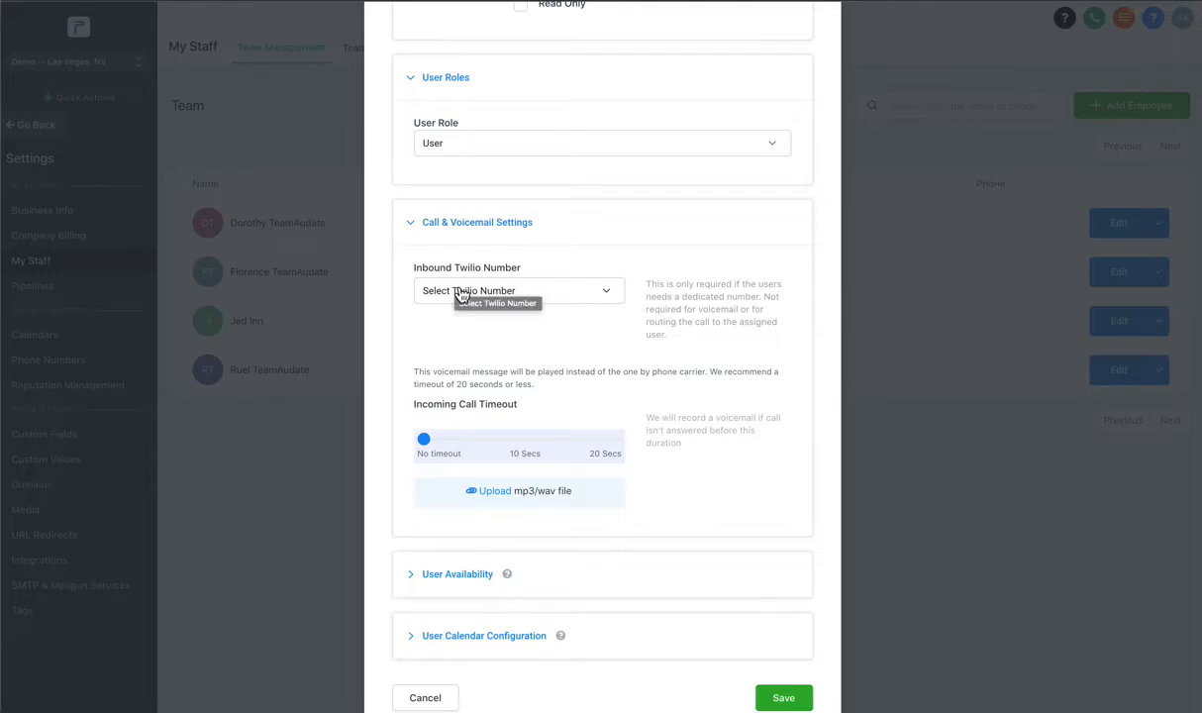
{"action": "left_click", "coordinate": [459, 295]}
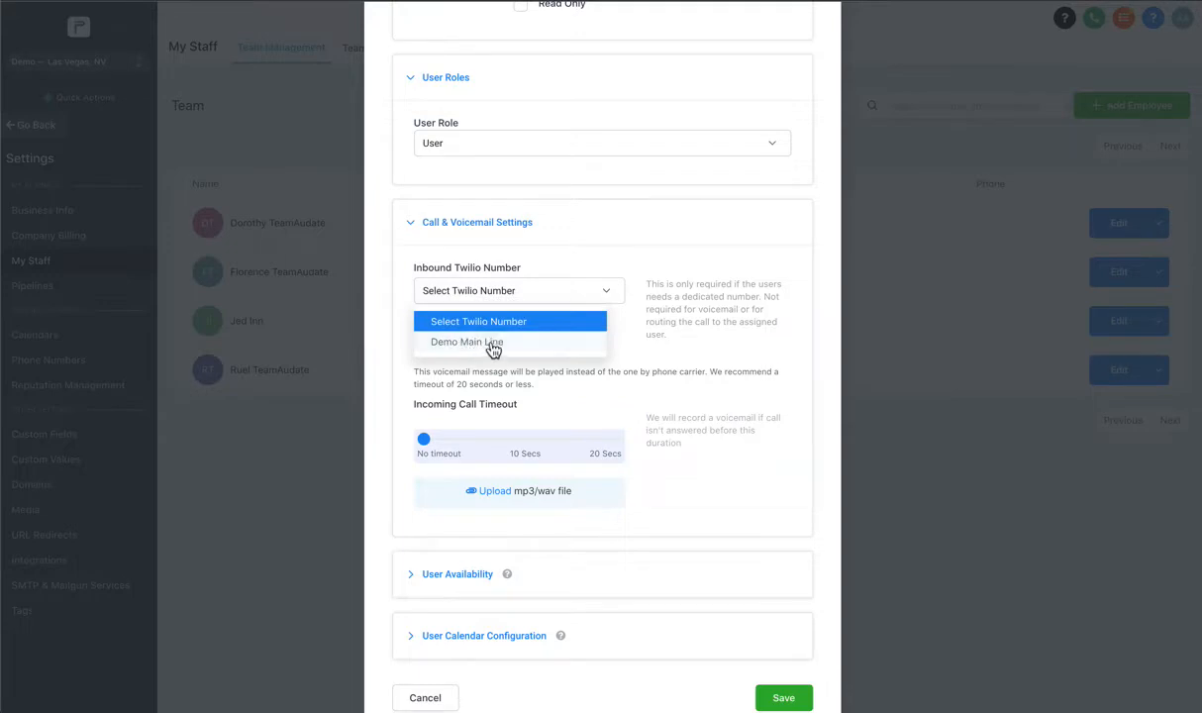
{"action": "left_click", "coordinate": [481, 289]}
{"action": "scroll", "coordinate": [465, 396], "scroll_direction": "down", "scroll_amount": 1}
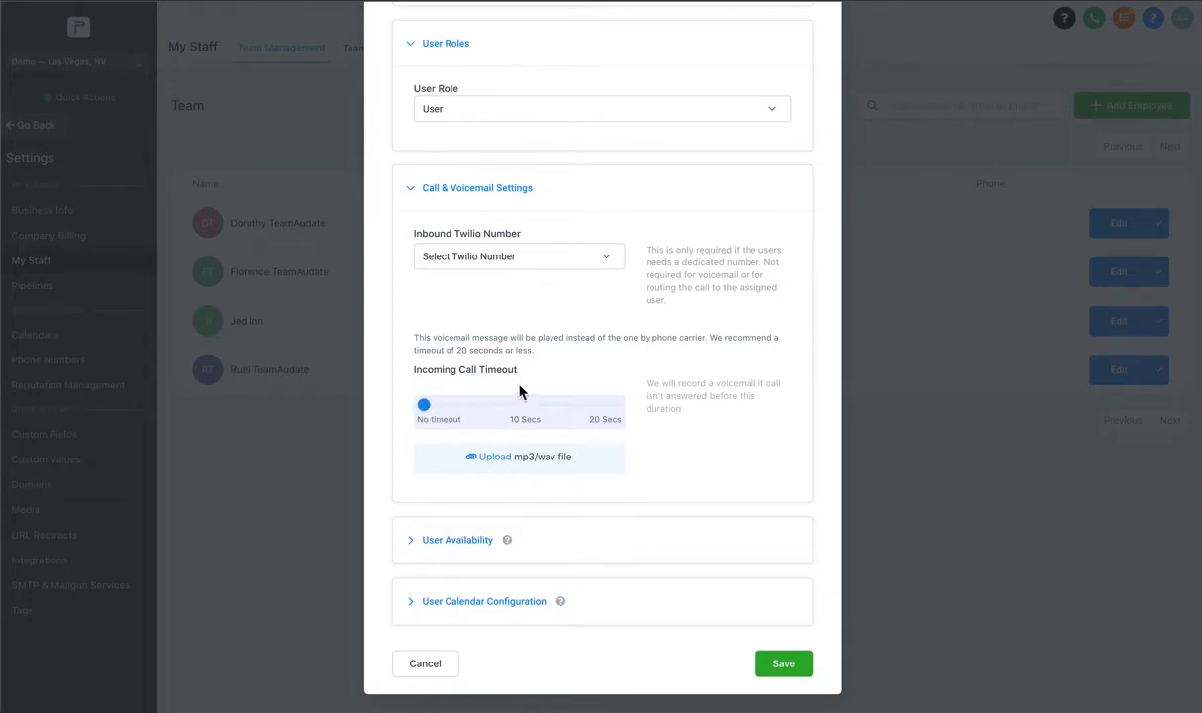
{"action": "left_click", "coordinate": [465, 539]}
Make Monday through Friday available working days in User Availability.
{"action": "scroll", "coordinate": [487, 470], "scroll_direction": "down", "scroll_amount": 4}
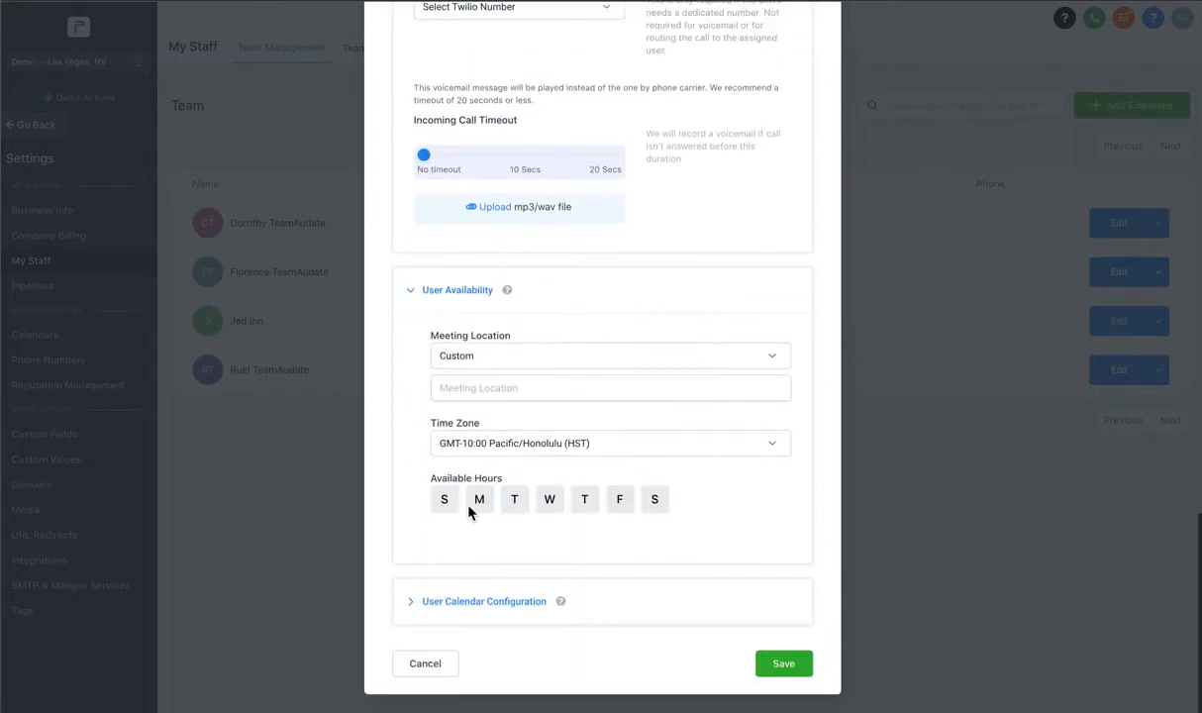
{"action": "left_click", "coordinate": [478, 502]}
{"action": "scroll", "coordinate": [522, 492], "scroll_direction": "down", "scroll_amount": 1}
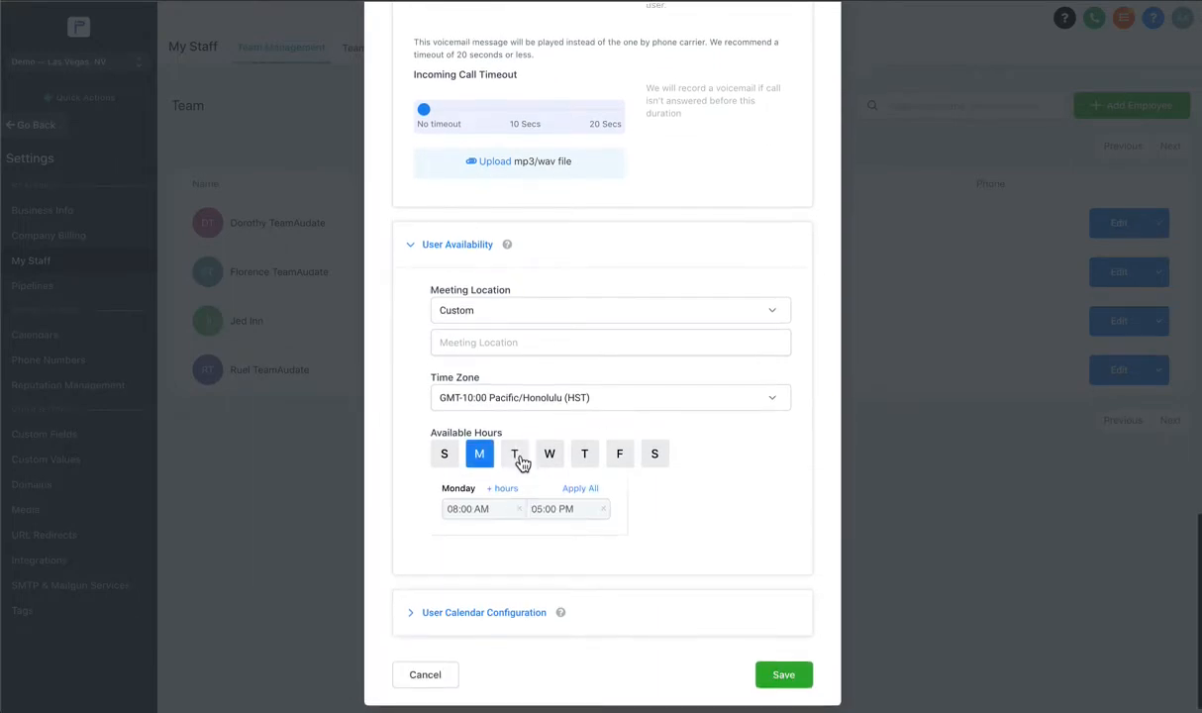
{"action": "left_click", "coordinate": [515, 455]}
{"action": "left_click", "coordinate": [550, 454]}
{"action": "left_click", "coordinate": [585, 455]}
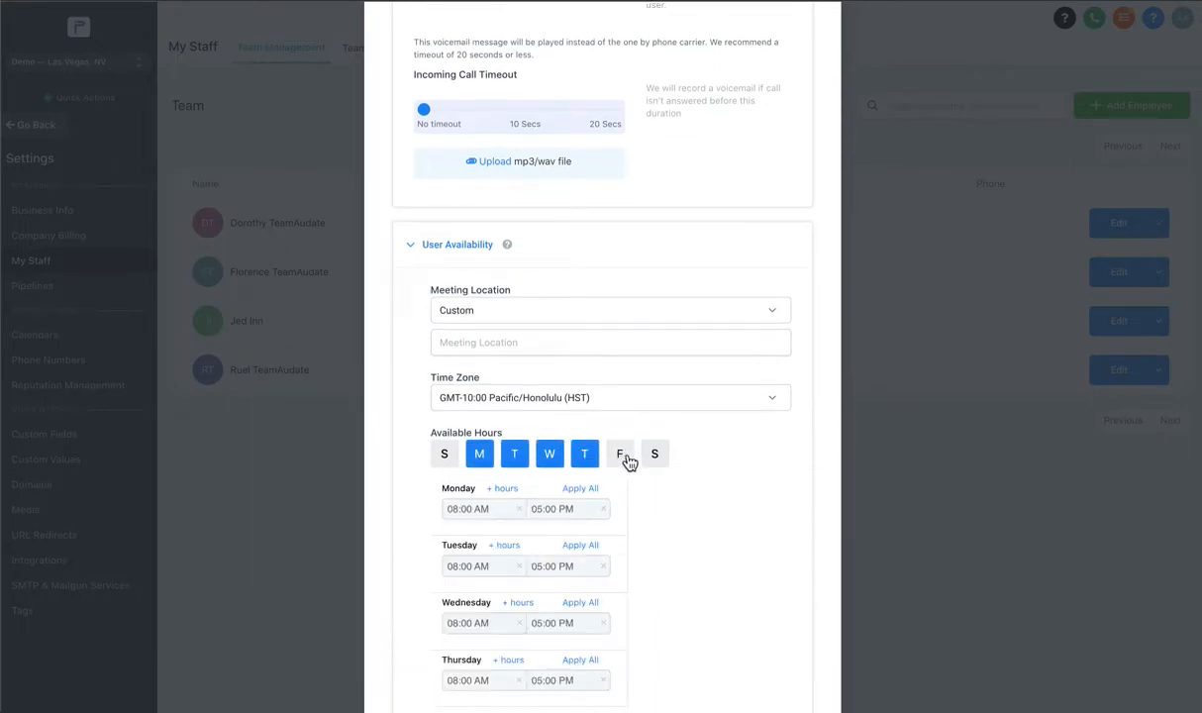
{"action": "left_click", "coordinate": [620, 456]}
Expand User Calendar Configuration and look over its settings.
{"action": "scroll", "coordinate": [561, 416], "scroll_direction": "down", "scroll_amount": 3}
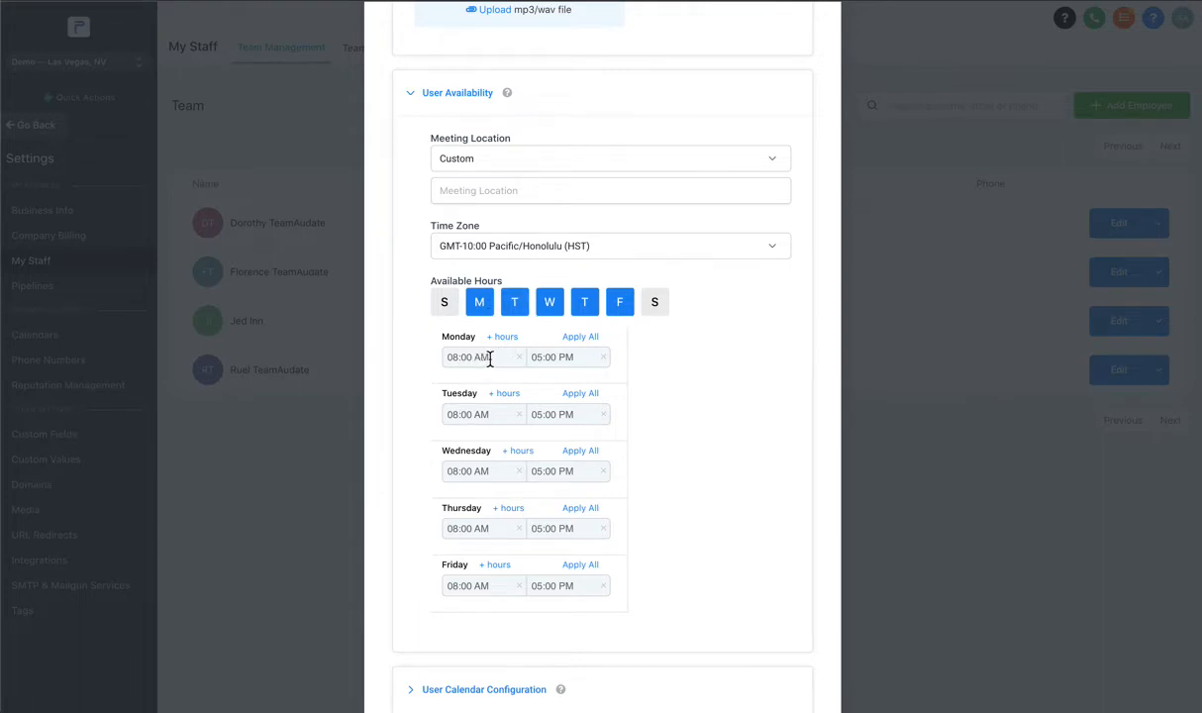
{"action": "scroll", "coordinate": [489, 359], "scroll_direction": "down", "scroll_amount": 3}
{"action": "left_click", "coordinate": [458, 600]}
{"action": "scroll", "coordinate": [540, 495], "scroll_direction": "down", "scroll_amount": 2}
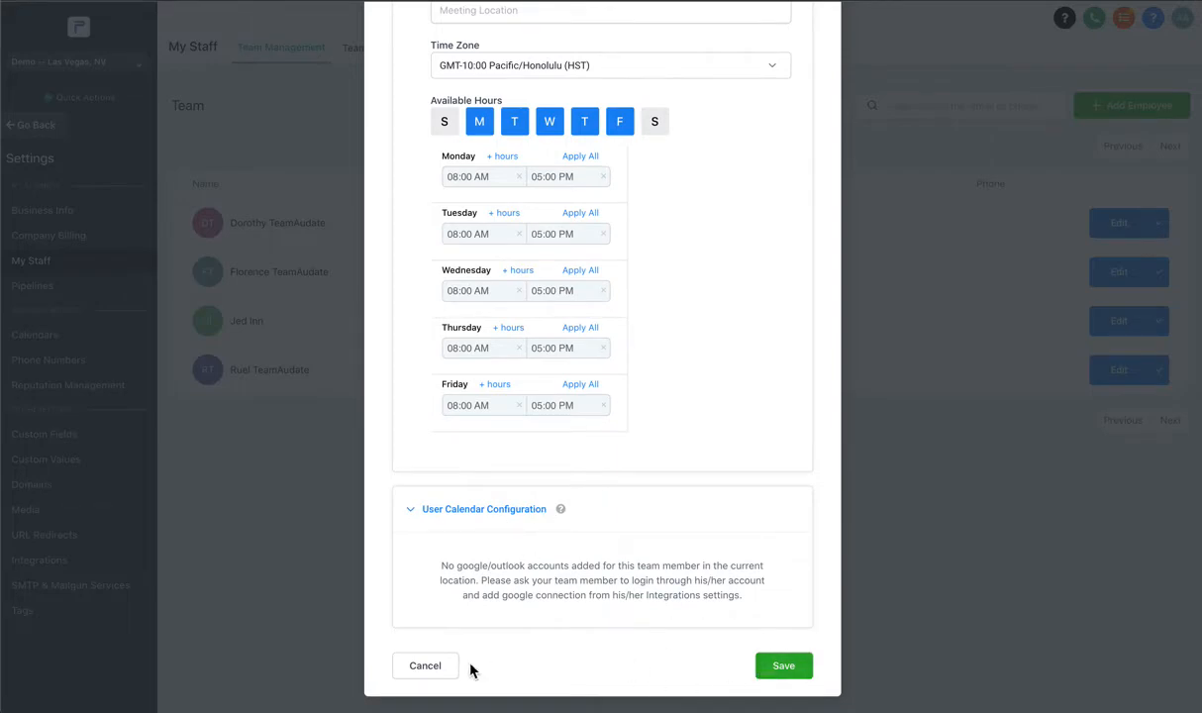
{"action": "scroll", "coordinate": [518, 346], "scroll_direction": "up", "scroll_amount": 5}
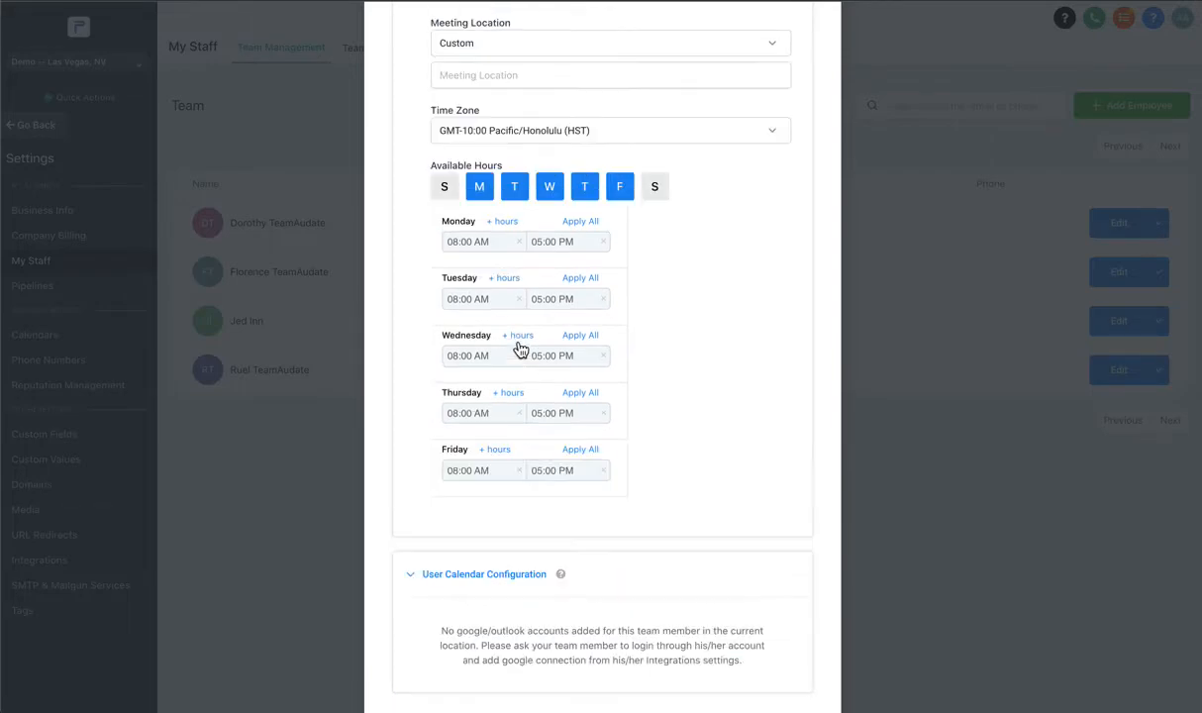
{"action": "scroll", "coordinate": [521, 351], "scroll_direction": "up", "scroll_amount": 14}
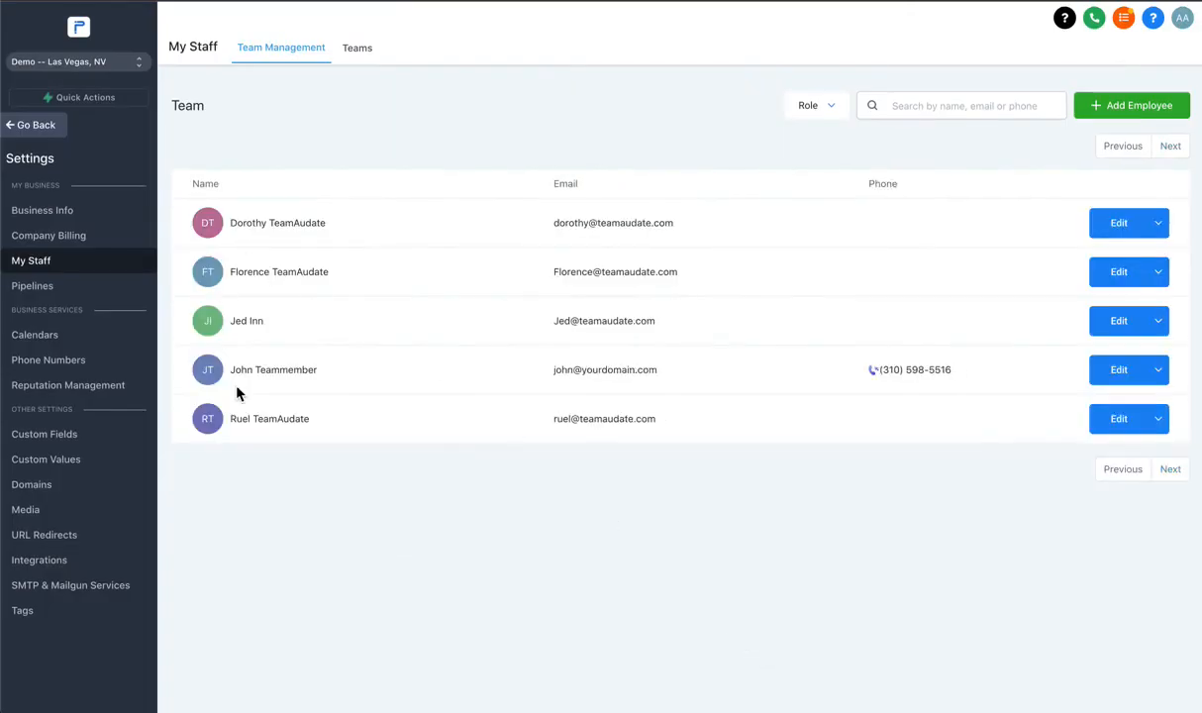
Review the new employee's user info without changes, then go to Phone Numbers settings.
{"action": "left_click", "coordinate": [1129, 371]}
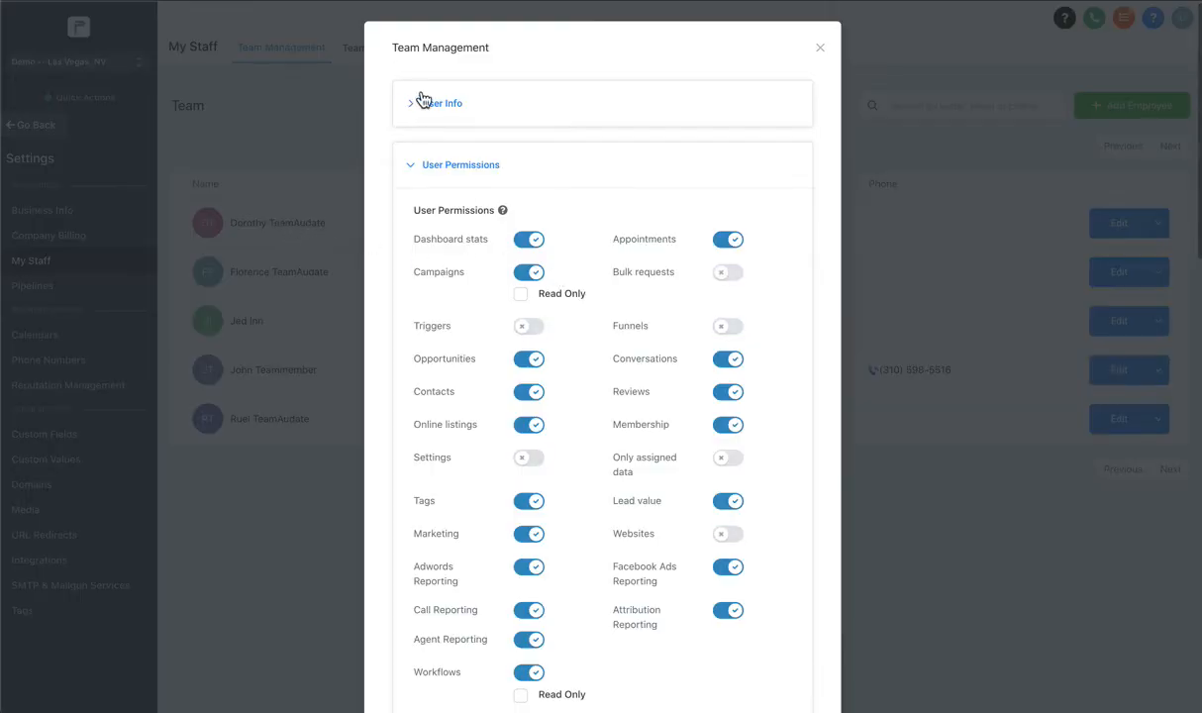
{"action": "left_click", "coordinate": [425, 102]}
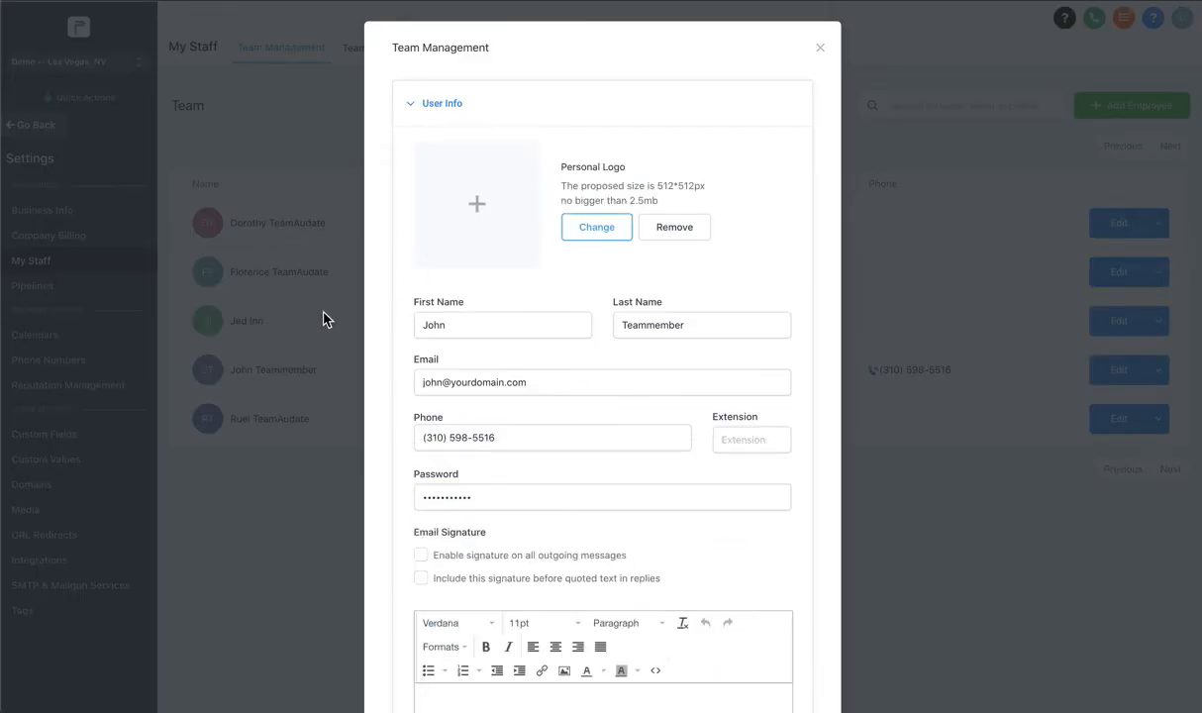
{"action": "left_click", "coordinate": [819, 48]}
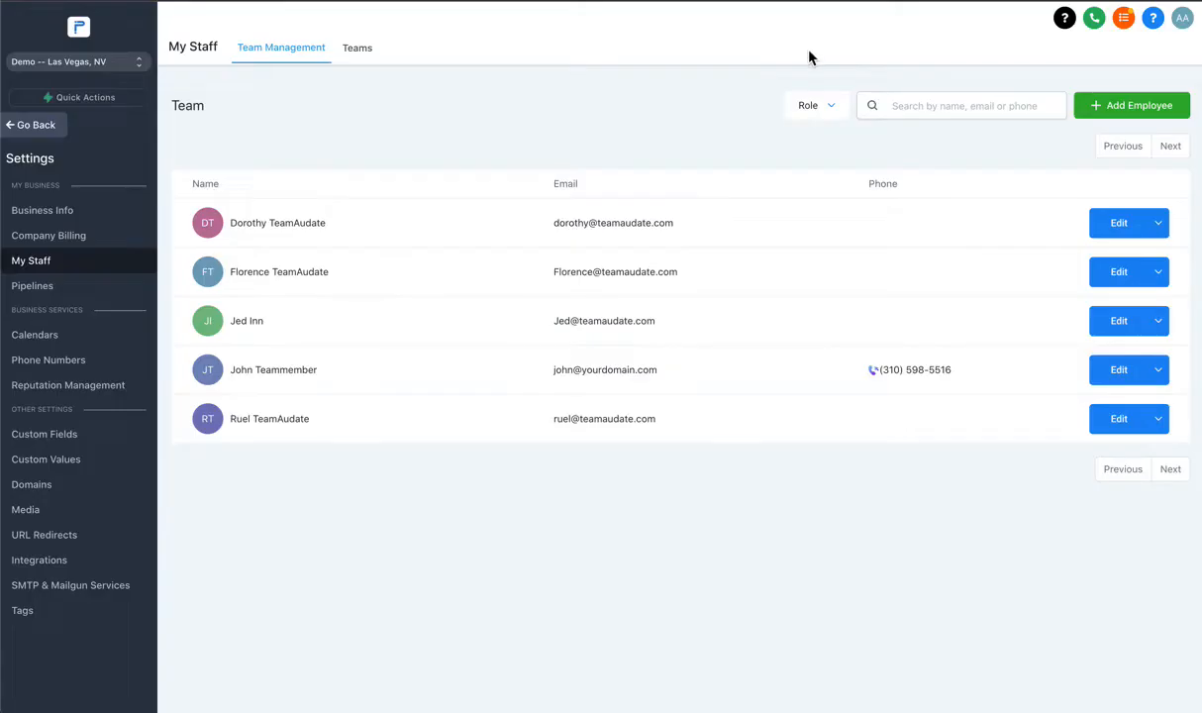
{"action": "left_click", "coordinate": [43, 357]}
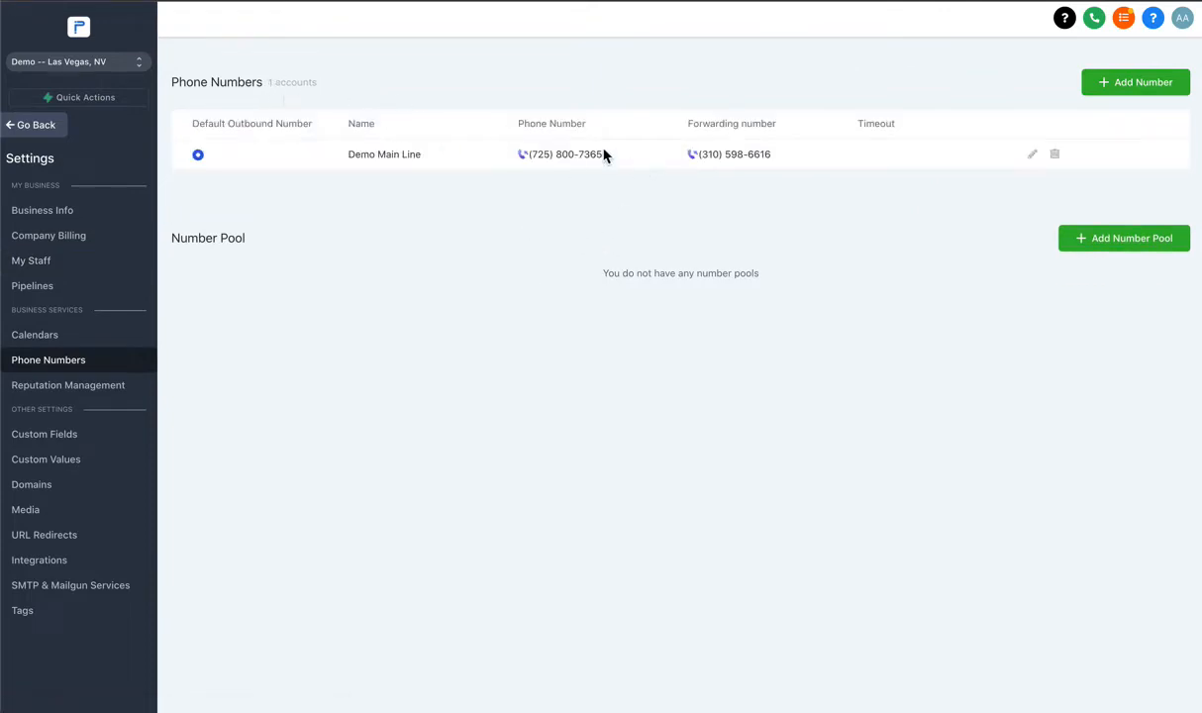
Search available numbers in area code 310 without buying one, then return to My Staff.
{"action": "left_click", "coordinate": [1154, 91]}
{"action": "left_click", "coordinate": [473, 168]}
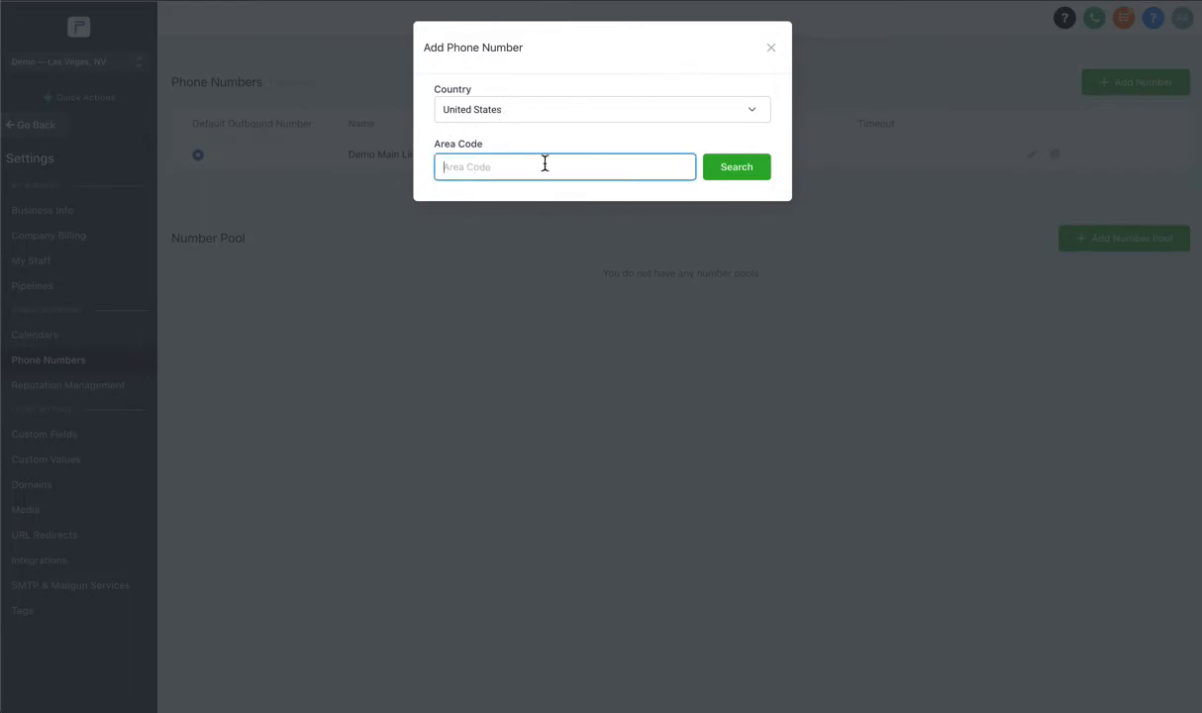
{"action": "type", "text": "310"}
{"action": "left_click", "coordinate": [732, 176]}
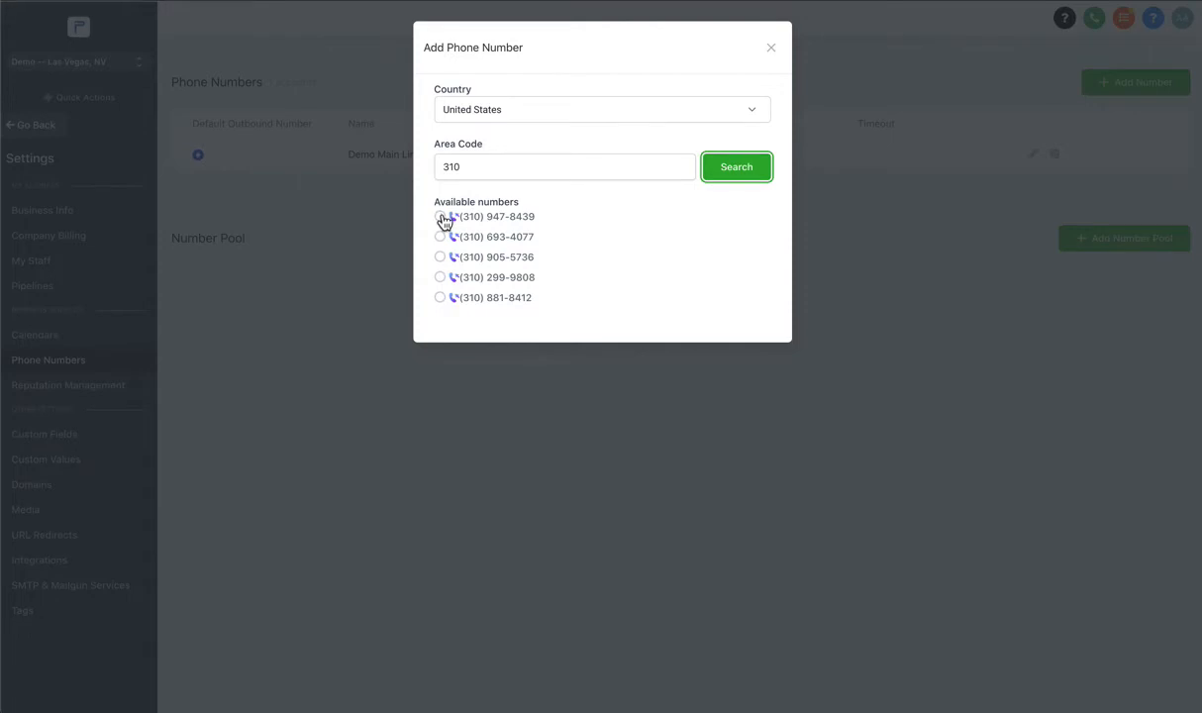
{"action": "left_click", "coordinate": [772, 49]}
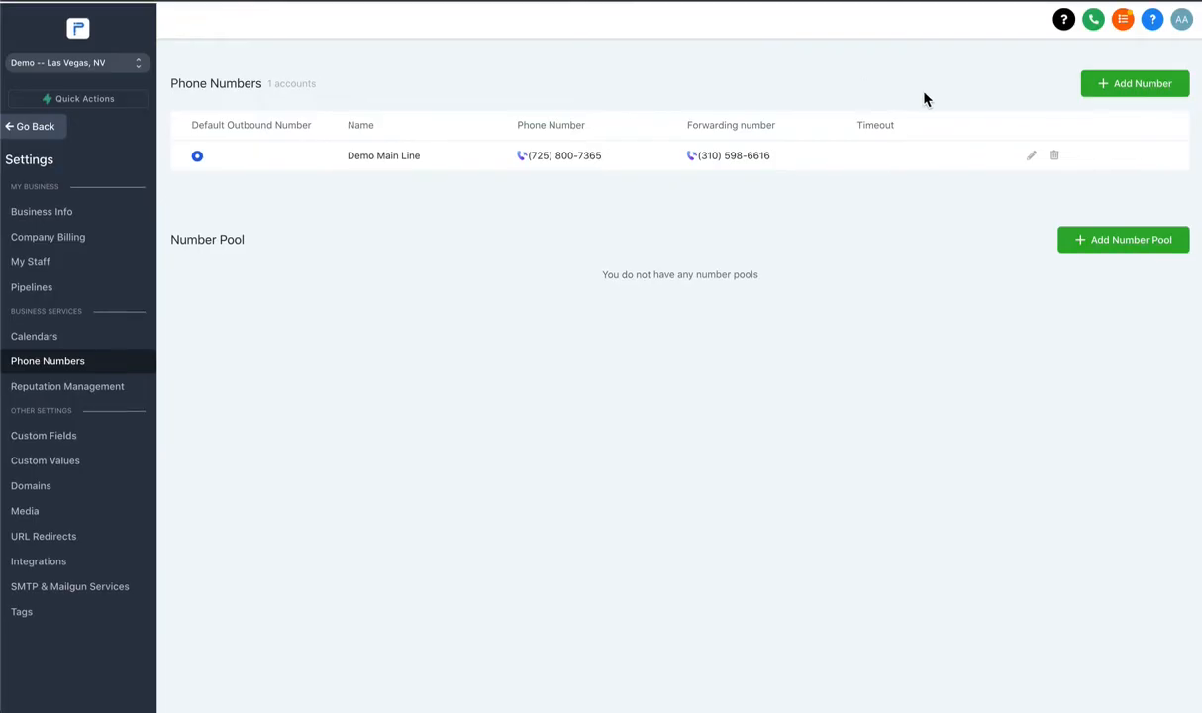
{"action": "left_click", "coordinate": [104, 263]}
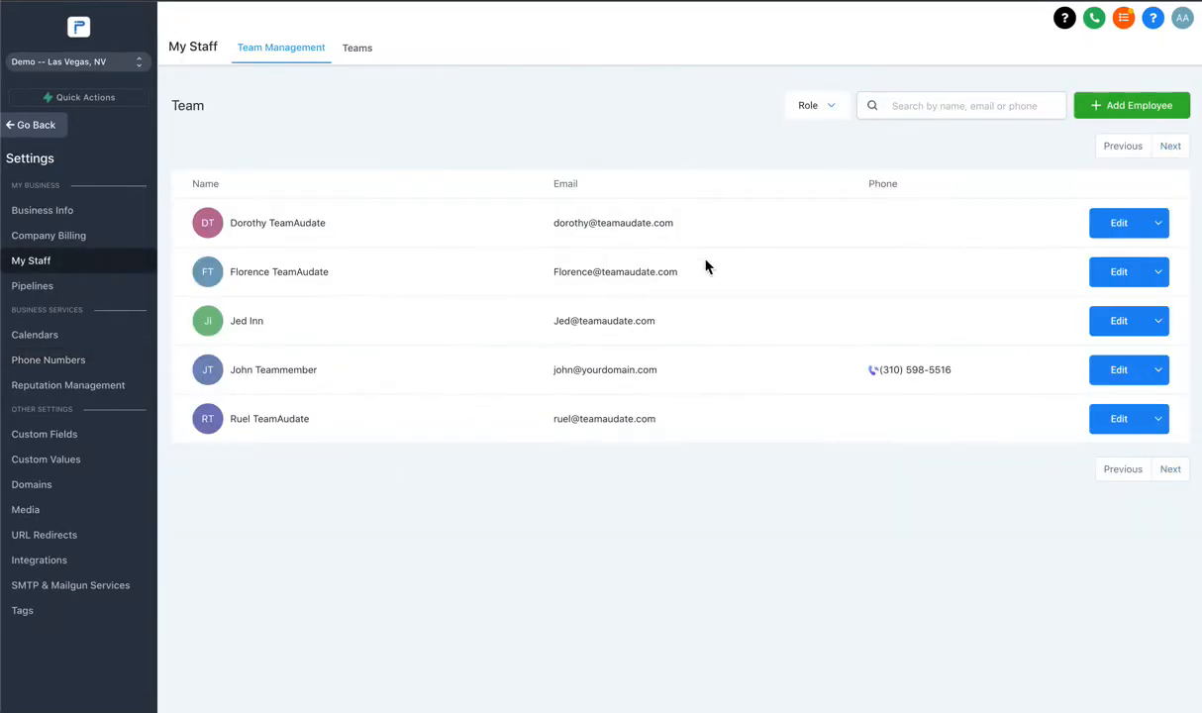
{"action": "left_click", "coordinate": [1119, 371]}
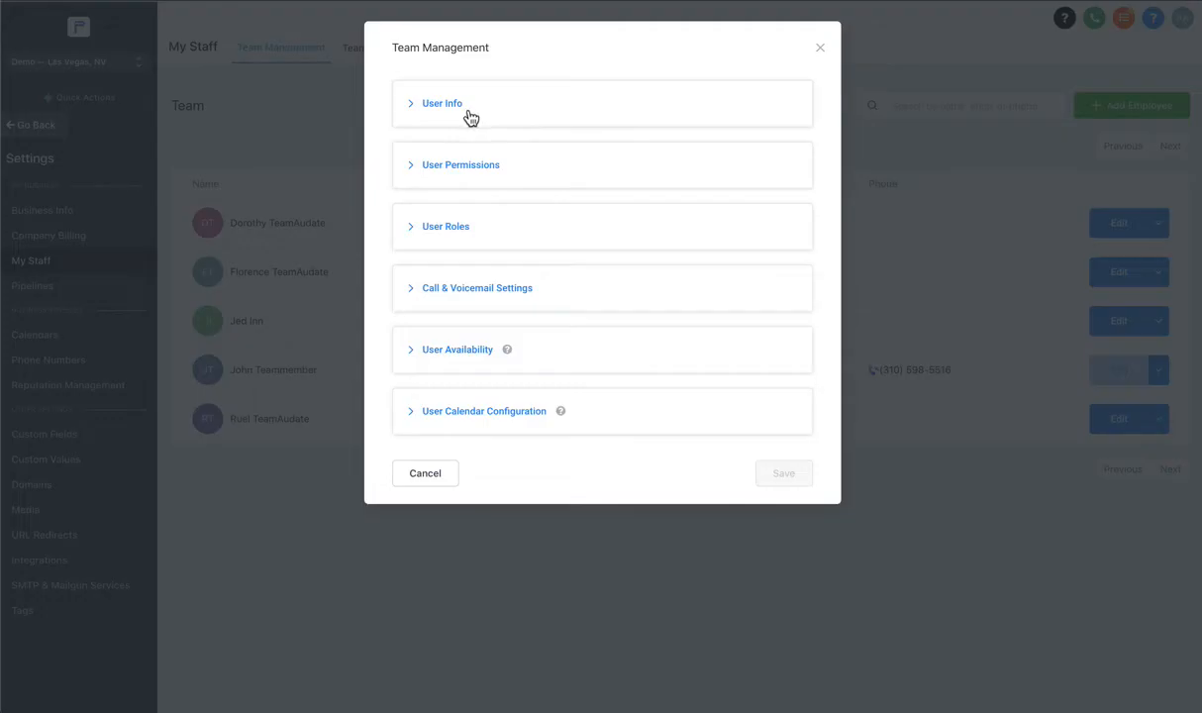
{"action": "left_click", "coordinate": [436, 106]}
{"action": "scroll", "coordinate": [436, 113], "scroll_direction": "down", "scroll_amount": 3}
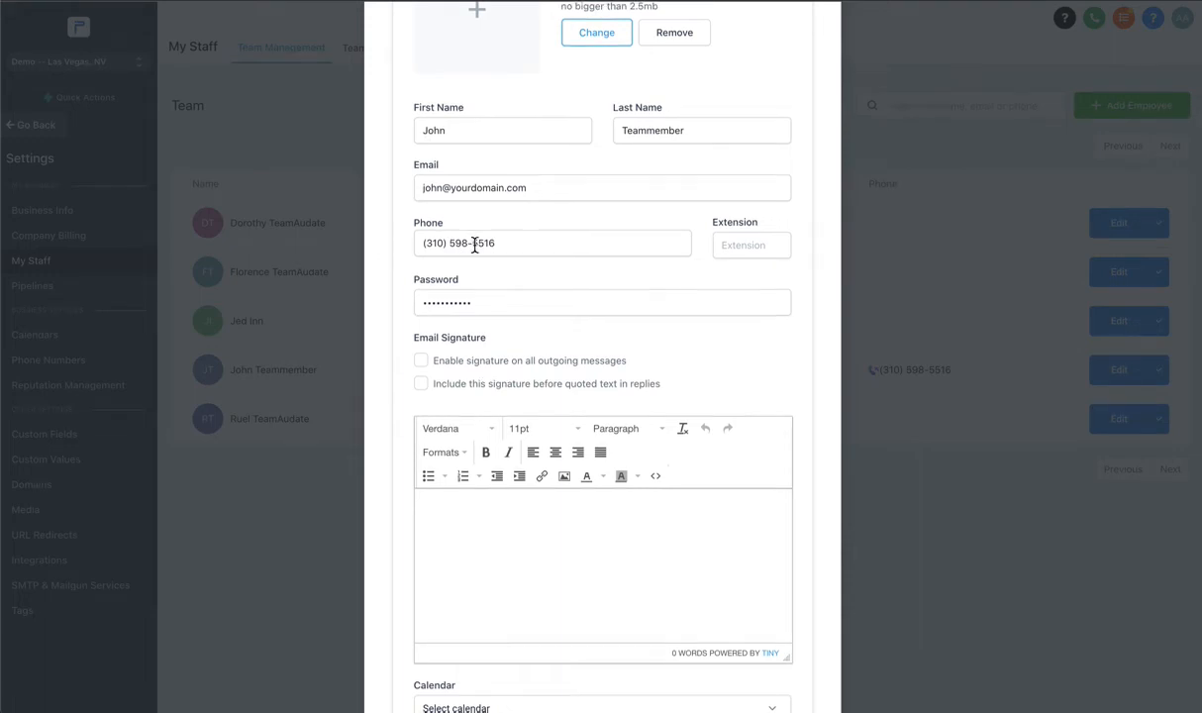
{"action": "scroll", "coordinate": [465, 287], "scroll_direction": "down", "scroll_amount": 5}
{"action": "scroll", "coordinate": [634, 257], "scroll_direction": "up", "scroll_amount": 4}
{"action": "scroll", "coordinate": [693, 213], "scroll_direction": "up", "scroll_amount": 3}
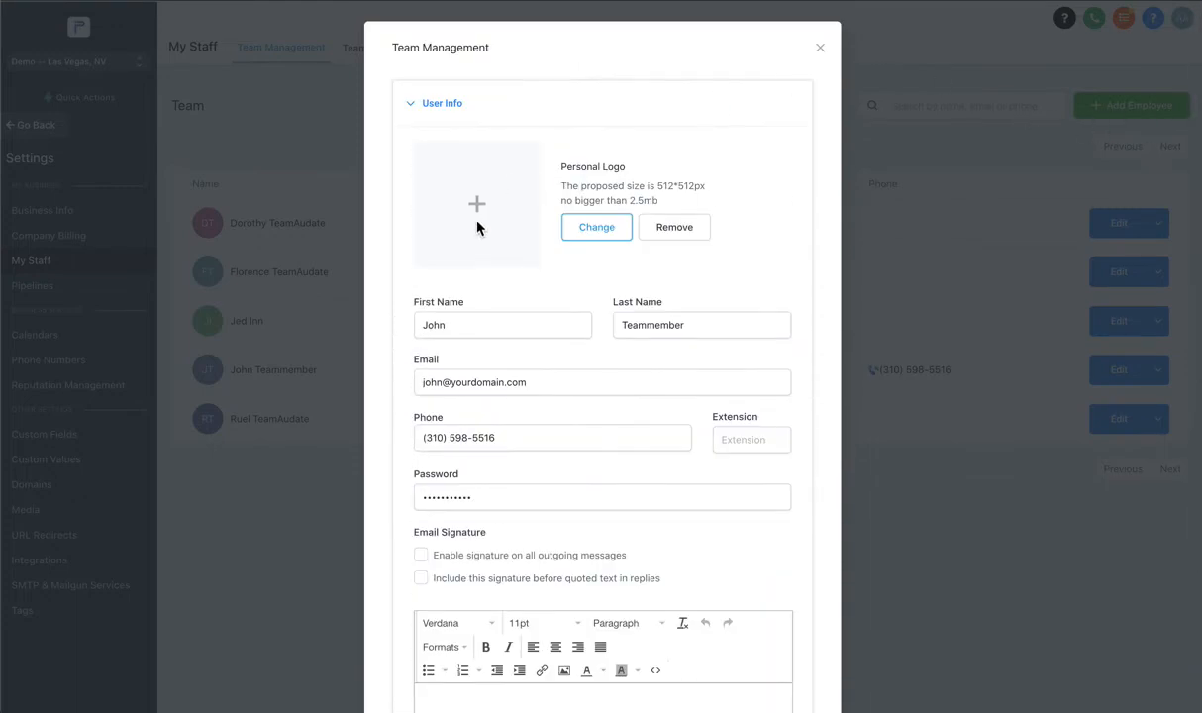
{"action": "scroll", "coordinate": [451, 228], "scroll_direction": "down", "scroll_amount": 3}
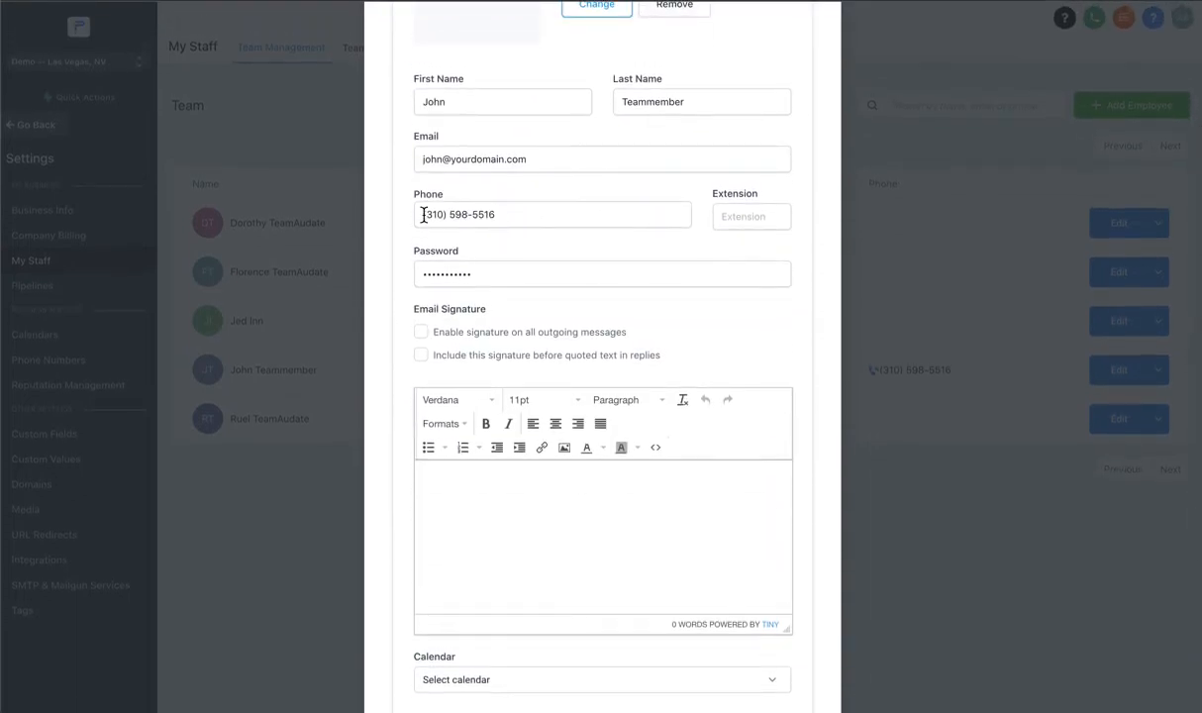
{"action": "scroll", "coordinate": [456, 218], "scroll_direction": "down", "scroll_amount": 5}
{"action": "scroll", "coordinate": [464, 223], "scroll_direction": "up", "scroll_amount": 3}
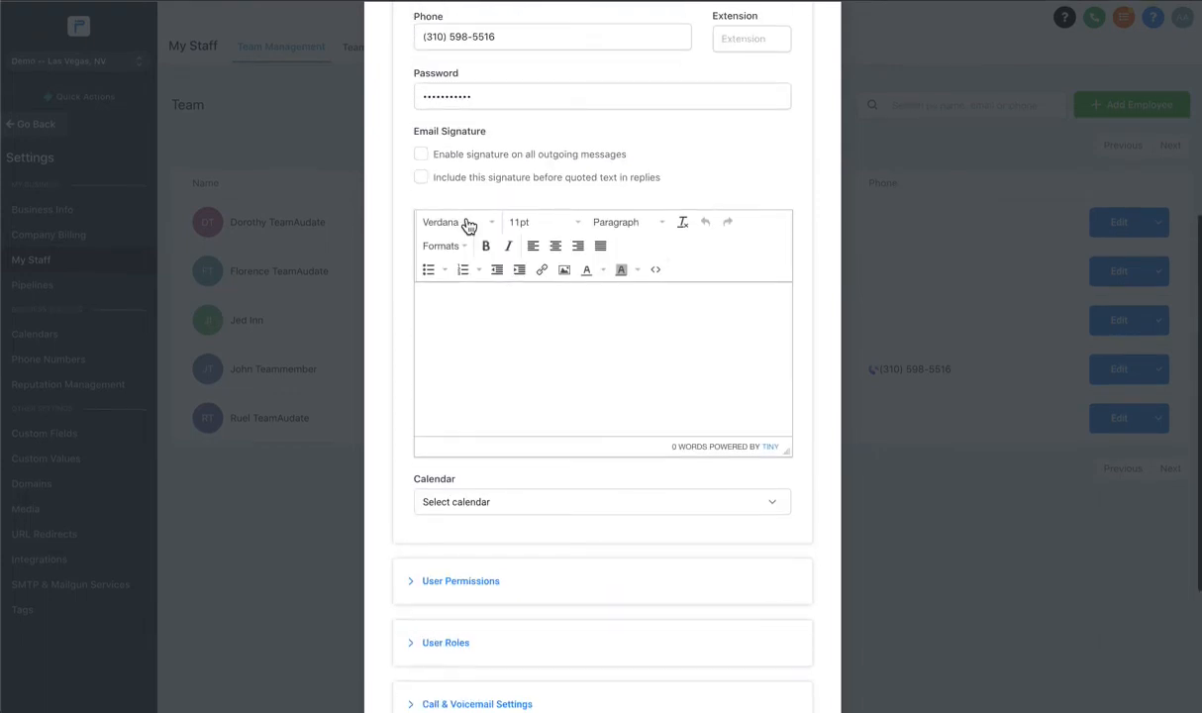
{"action": "scroll", "coordinate": [469, 225], "scroll_direction": "up", "scroll_amount": 1}
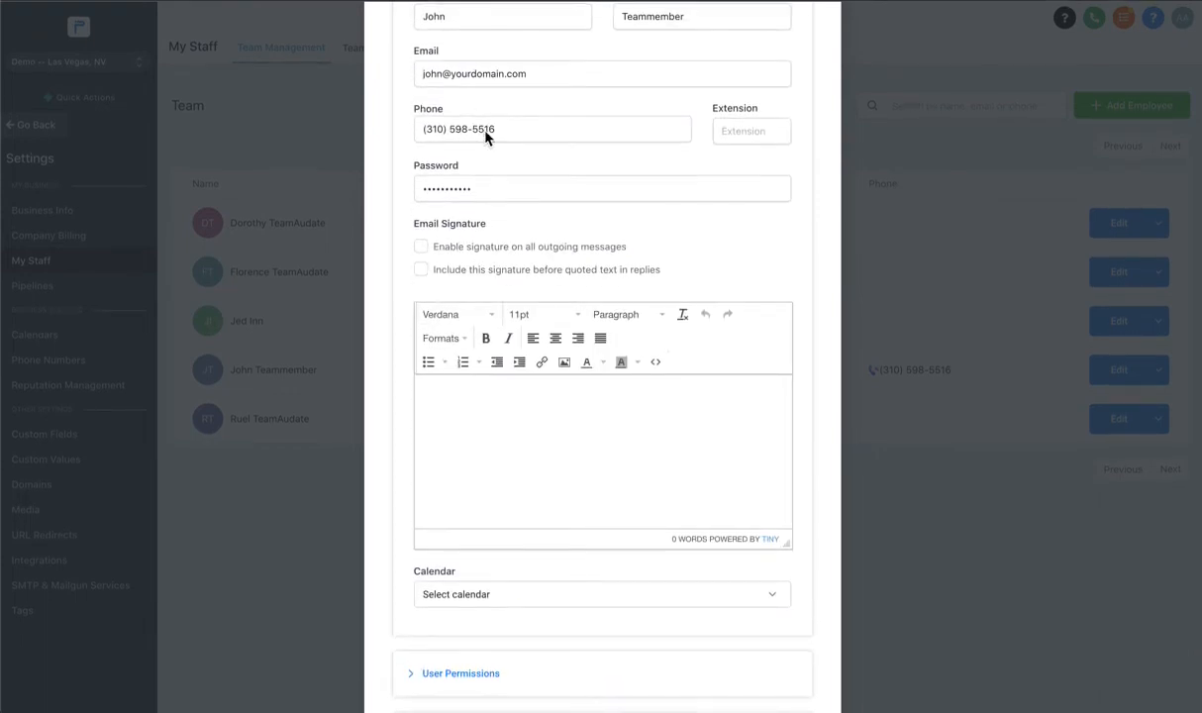
{"action": "scroll", "coordinate": [484, 133], "scroll_direction": "down", "scroll_amount": 4}
{"action": "left_click", "coordinate": [457, 359]}
{"action": "left_click", "coordinate": [457, 359]}
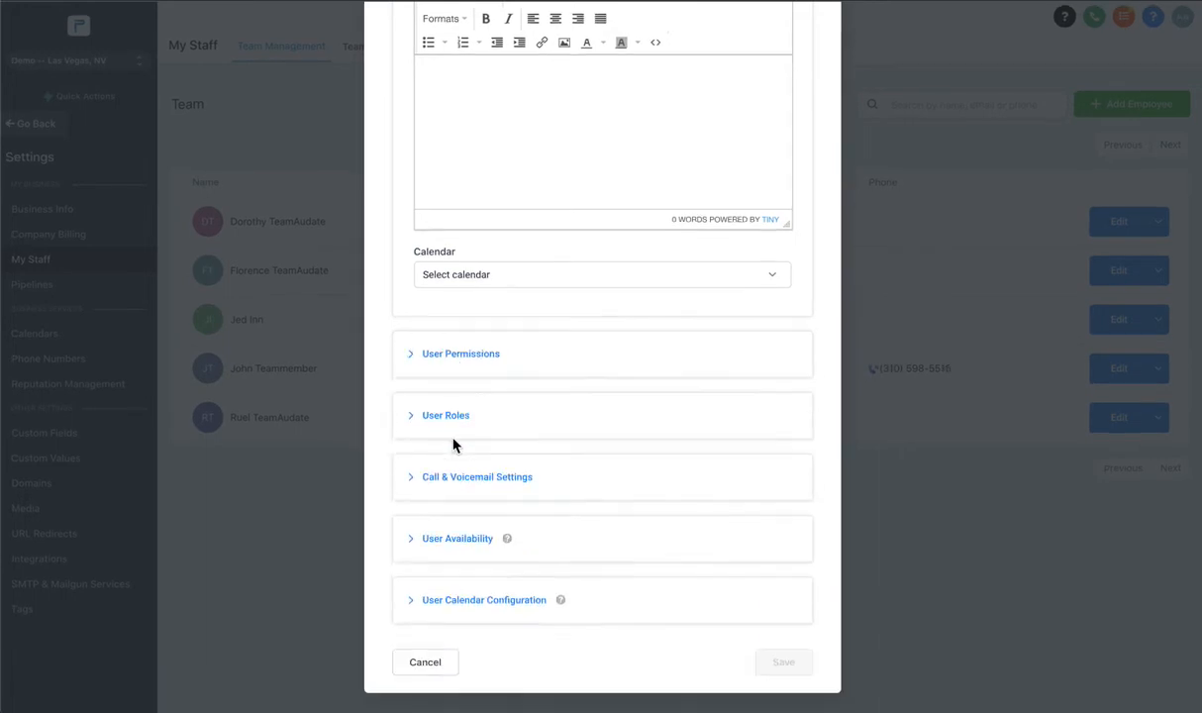
{"action": "left_click", "coordinate": [477, 486]}
{"action": "scroll", "coordinate": [596, 389], "scroll_direction": "down", "scroll_amount": 2}
{"action": "left_click", "coordinate": [502, 357]}
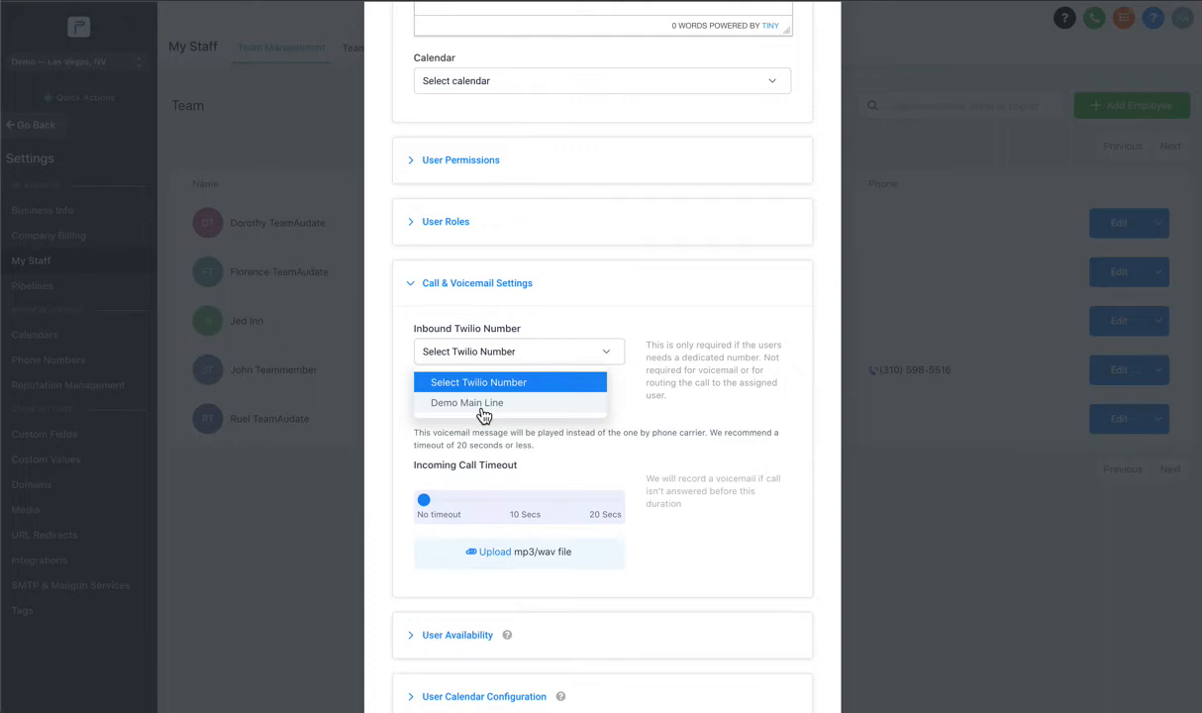
{"action": "scroll", "coordinate": [495, 386], "scroll_direction": "up", "scroll_amount": 10}
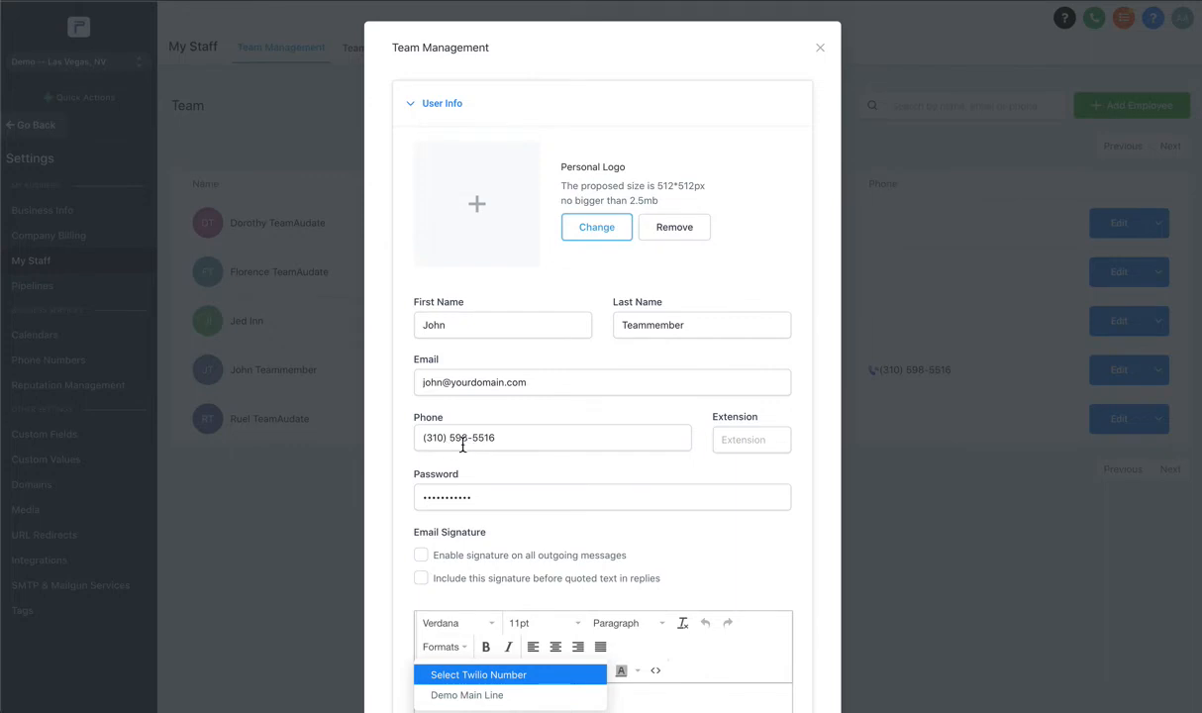
{"action": "scroll", "coordinate": [461, 445], "scroll_direction": "down", "scroll_amount": 10}
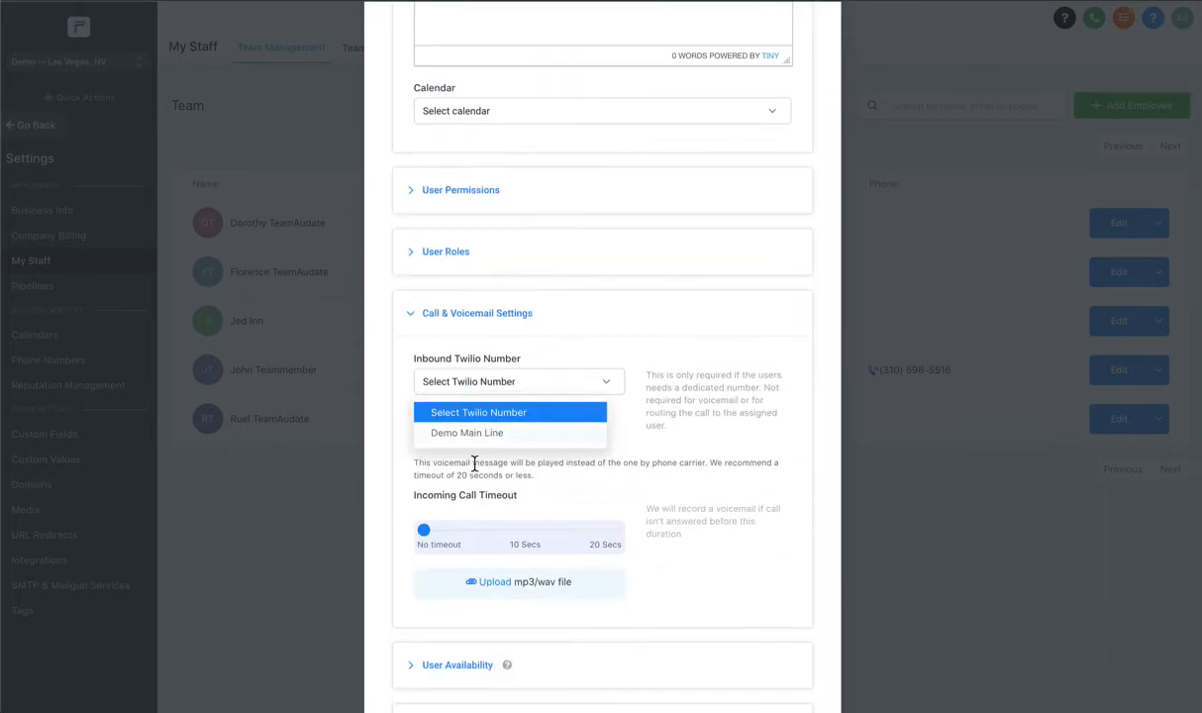
{"action": "scroll", "coordinate": [515, 416], "scroll_direction": "down", "scroll_amount": 3}
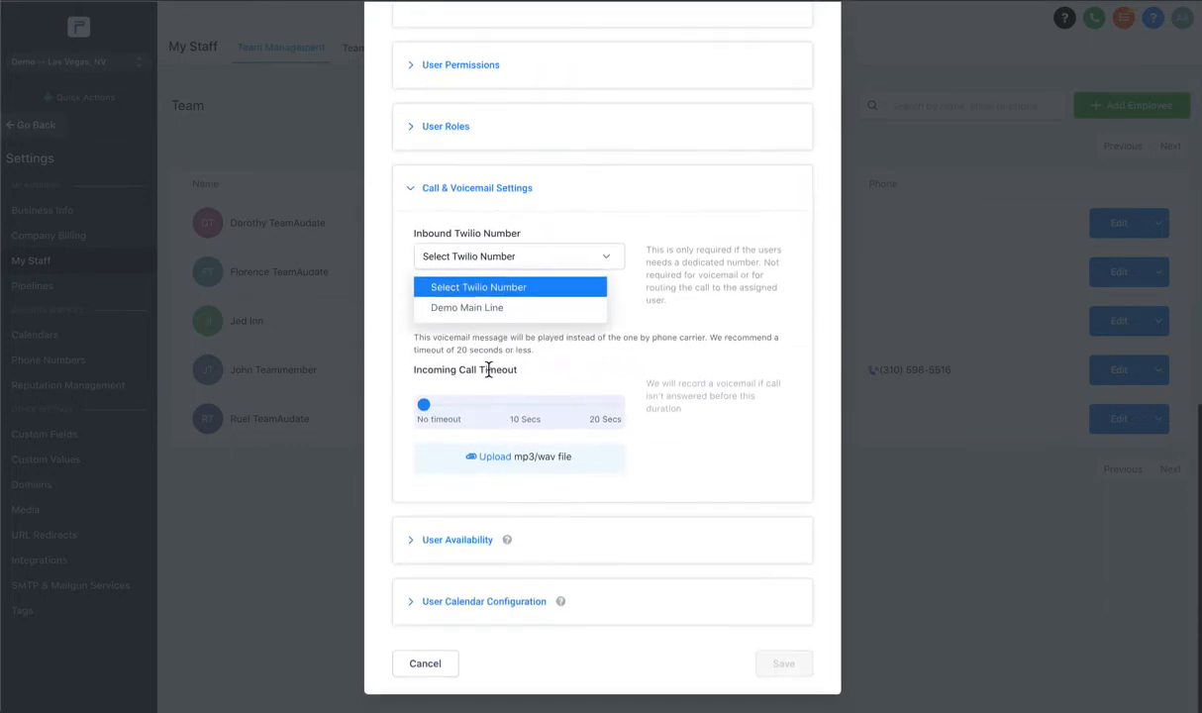
{"action": "left_click", "coordinate": [443, 670]}
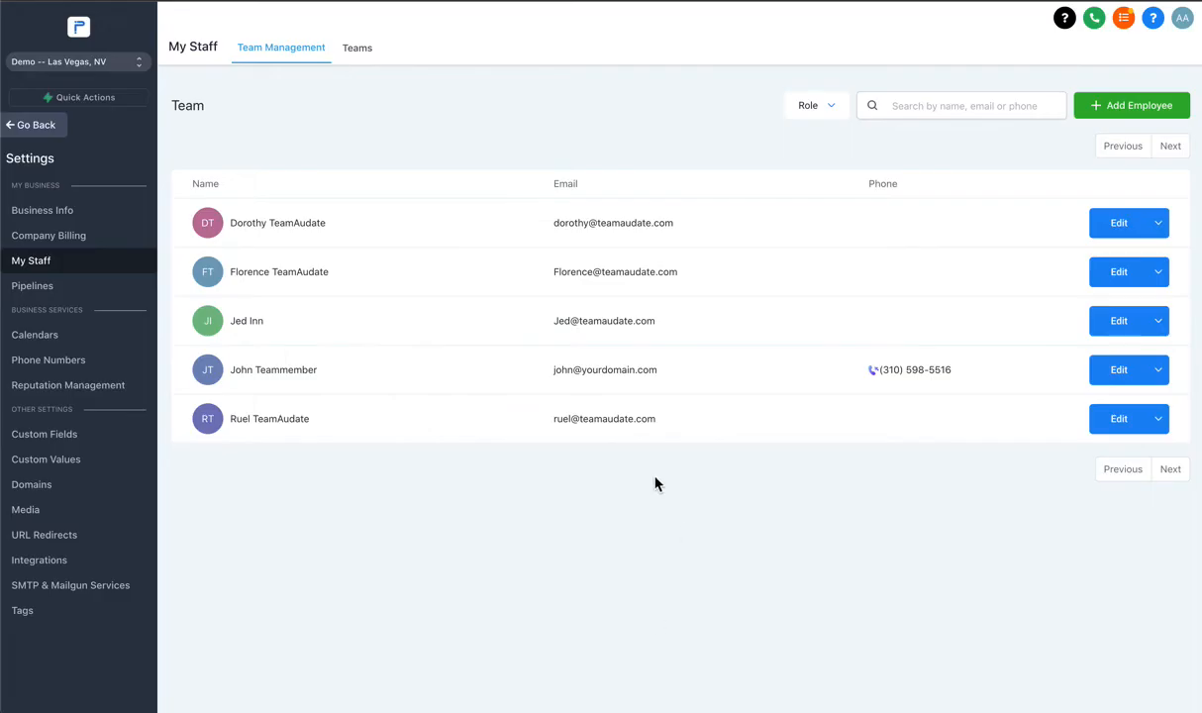
Open Phone Numbers settings and dismiss the Add Number dialog without searching.
{"action": "left_click", "coordinate": [47, 362]}
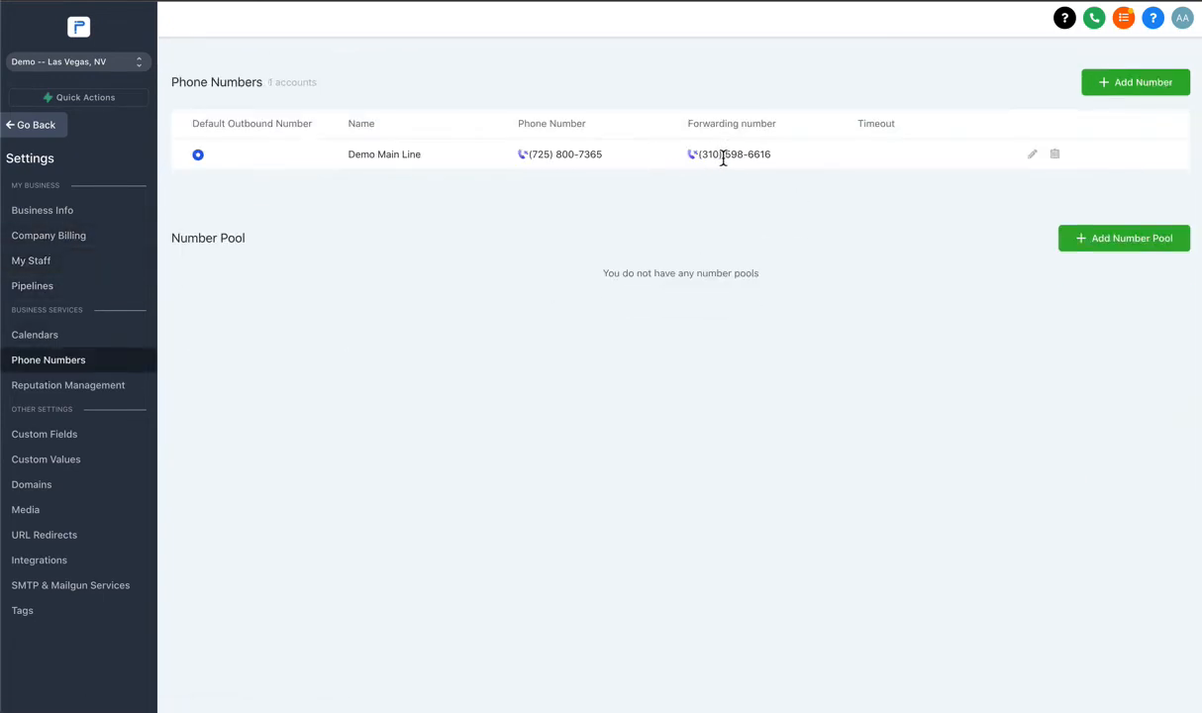
{"action": "left_click", "coordinate": [1111, 88]}
{"action": "left_click", "coordinate": [503, 166]}
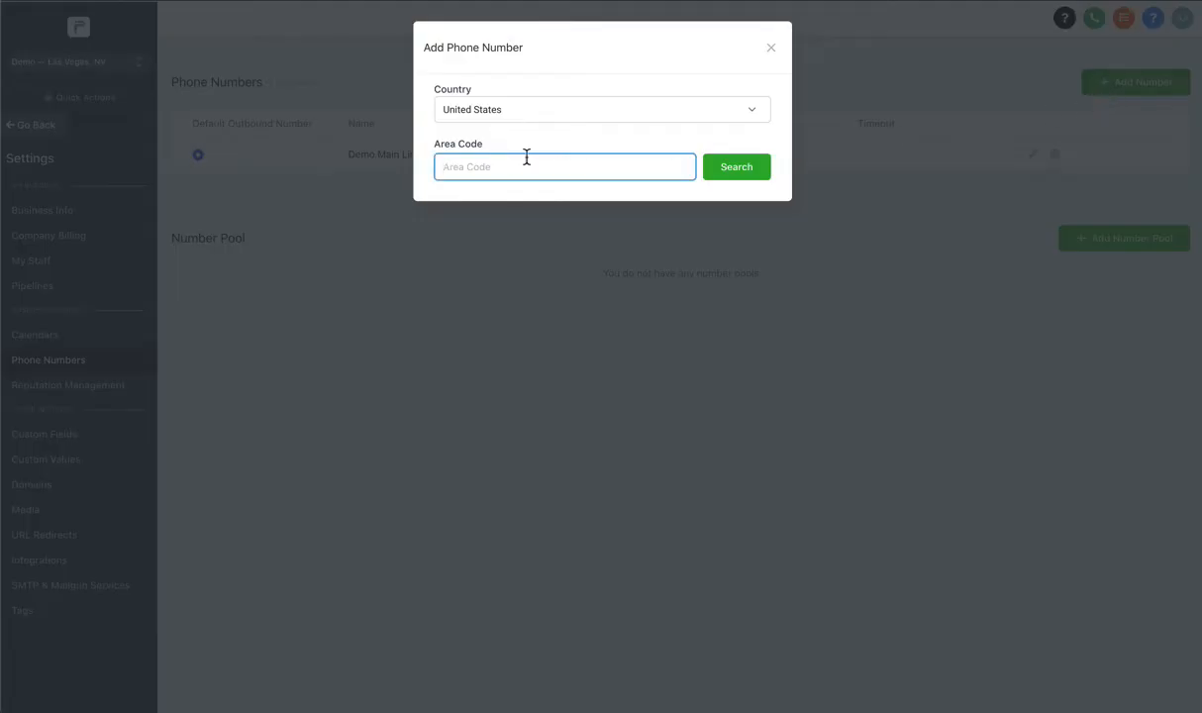
{"action": "left_click", "coordinate": [771, 48]}
Rename the Demo Main Line number to AudateMedia Global.
{"action": "left_click", "coordinate": [1033, 155]}
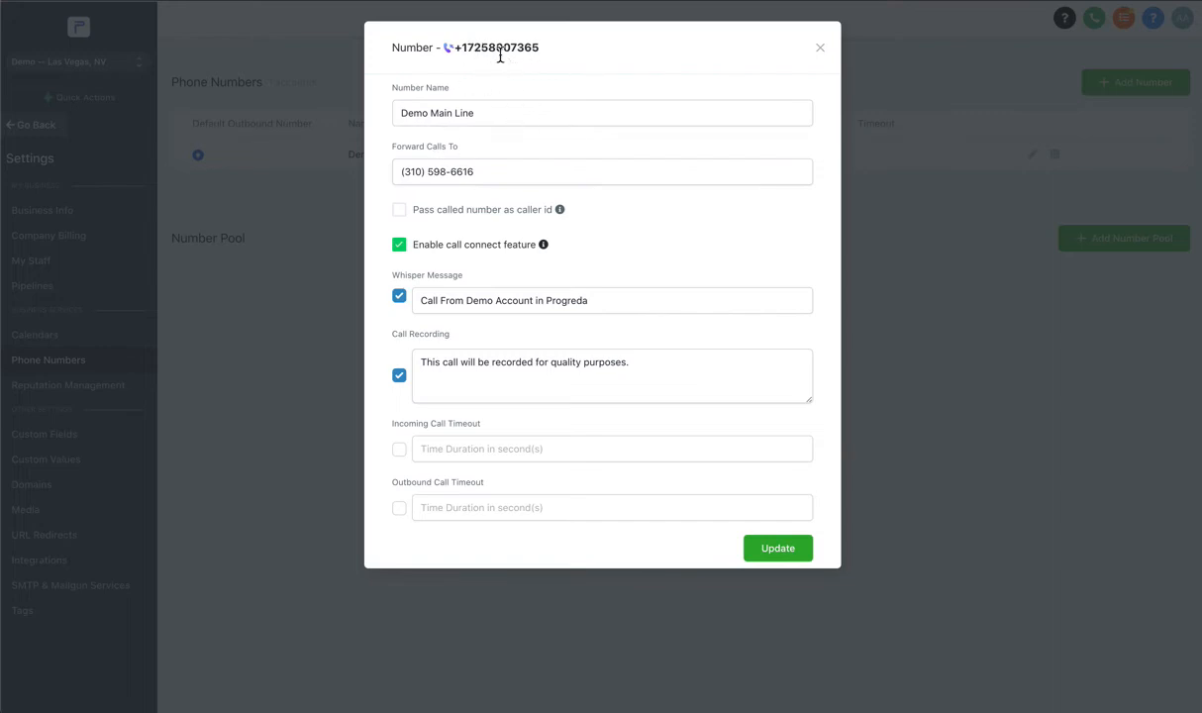
{"action": "triple_click", "coordinate": [470, 115]}
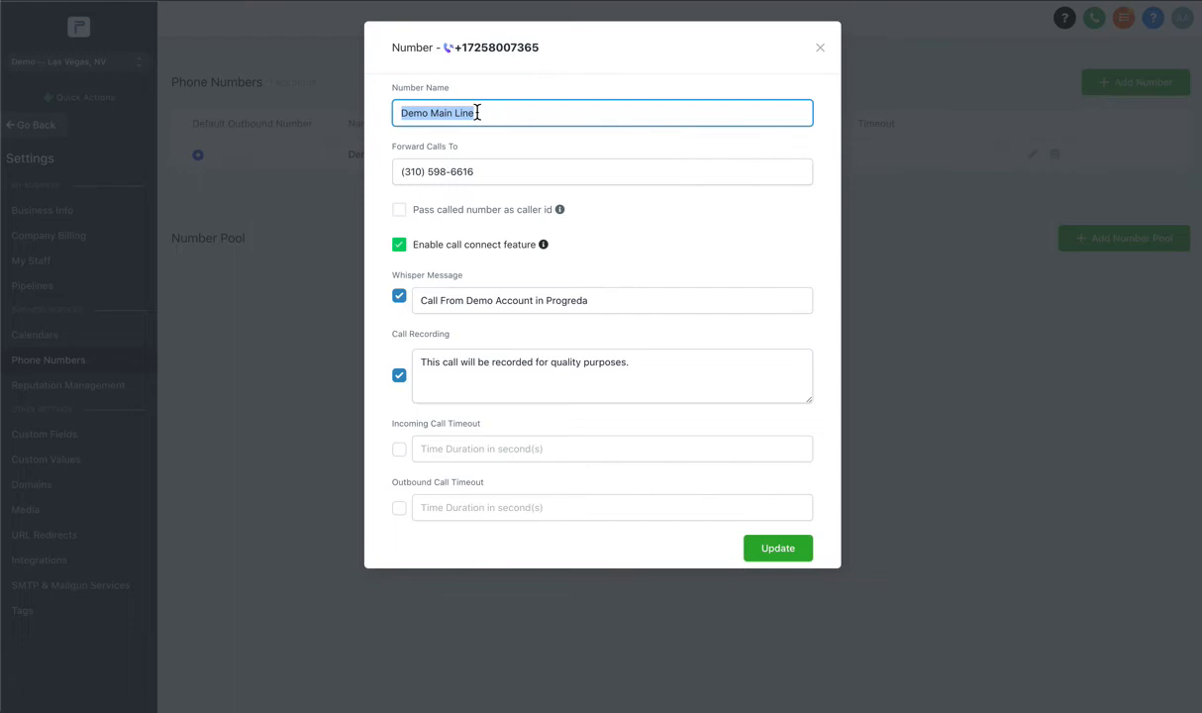
{"action": "type", "text": "AudateMedia Global"}
{"action": "left_click_drag", "start_coordinate": [541, 48], "coordinate": [472, 54]}
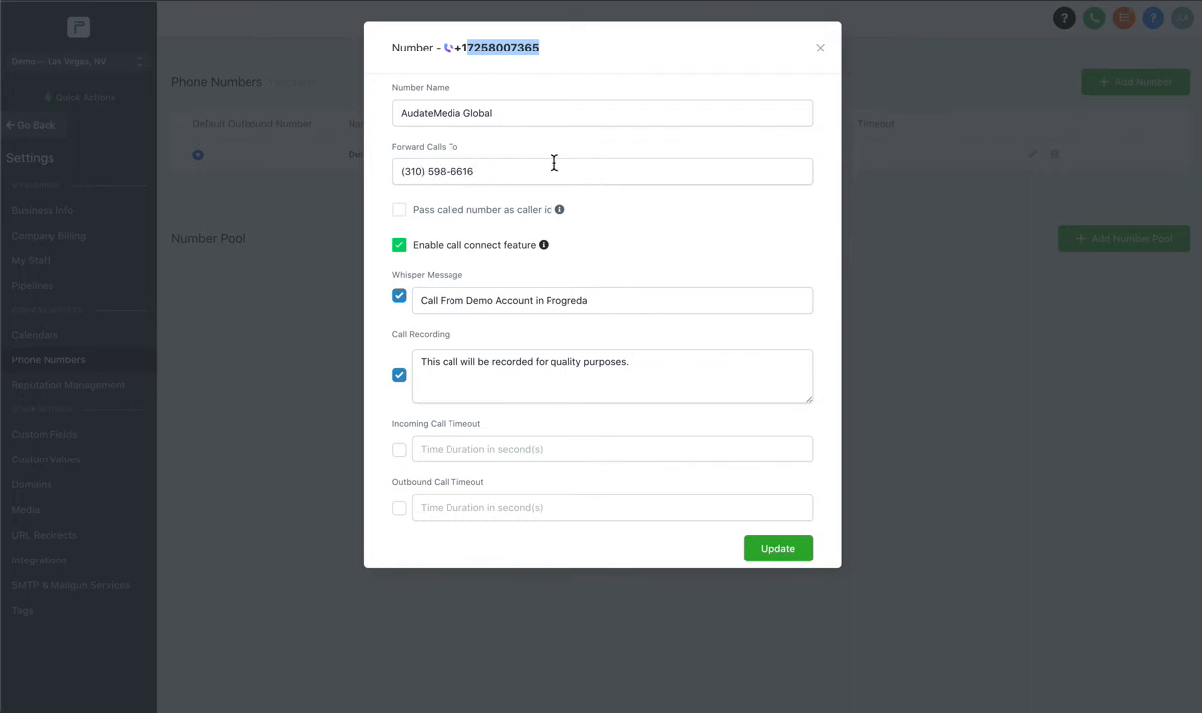
{"action": "left_click", "coordinate": [425, 172]}
Keep whisper message and call recording enabled, and save the number with Update.
{"action": "left_click", "coordinate": [400, 299]}
{"action": "left_click", "coordinate": [400, 299]}
{"action": "triple_click", "coordinate": [628, 364]}
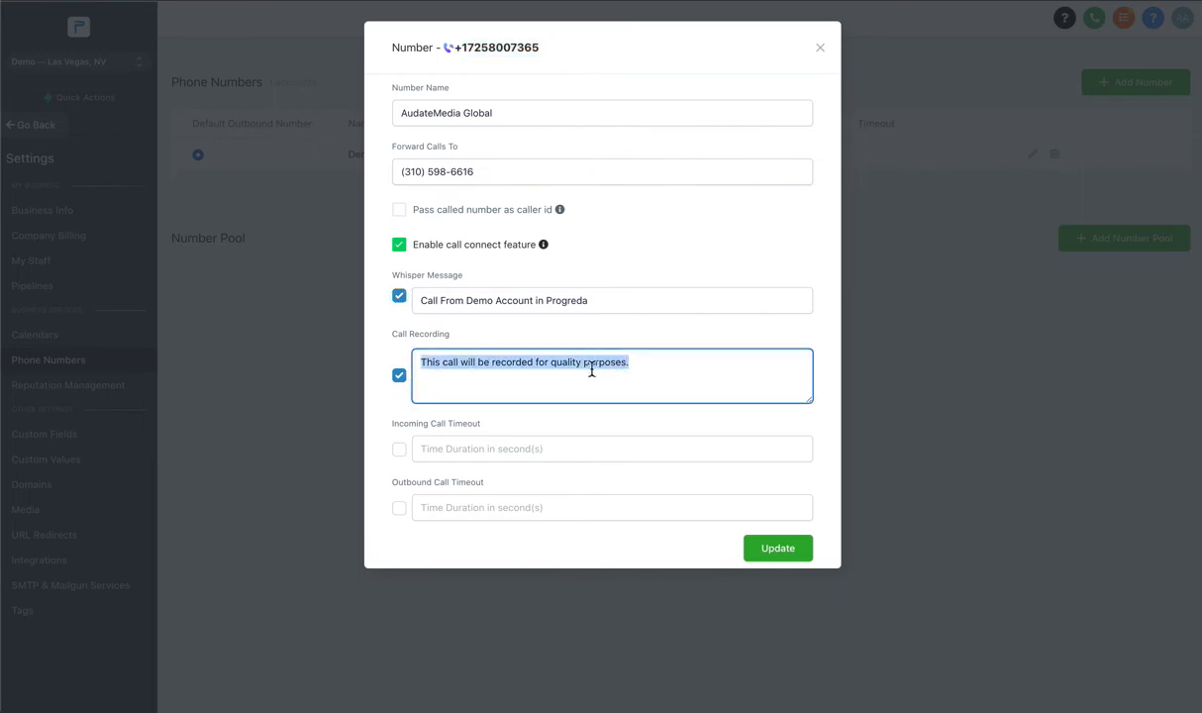
{"action": "left_click", "coordinate": [401, 377]}
{"action": "left_click", "coordinate": [401, 377]}
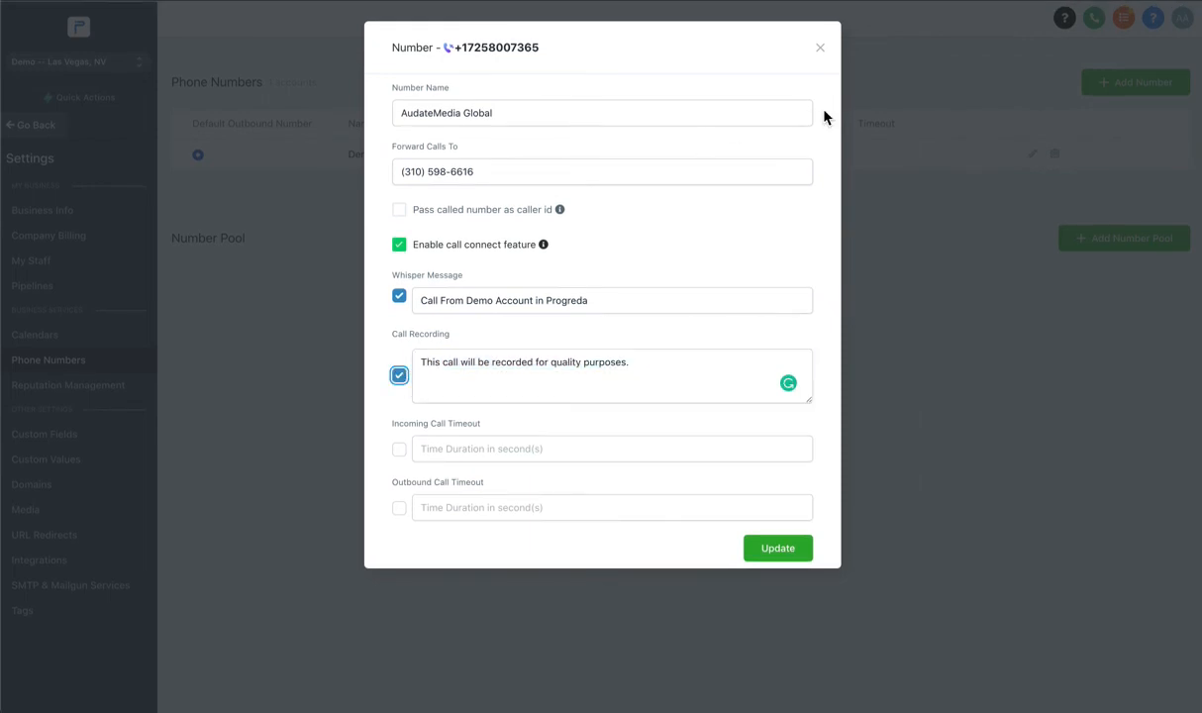
{"action": "left_click", "coordinate": [794, 551]}
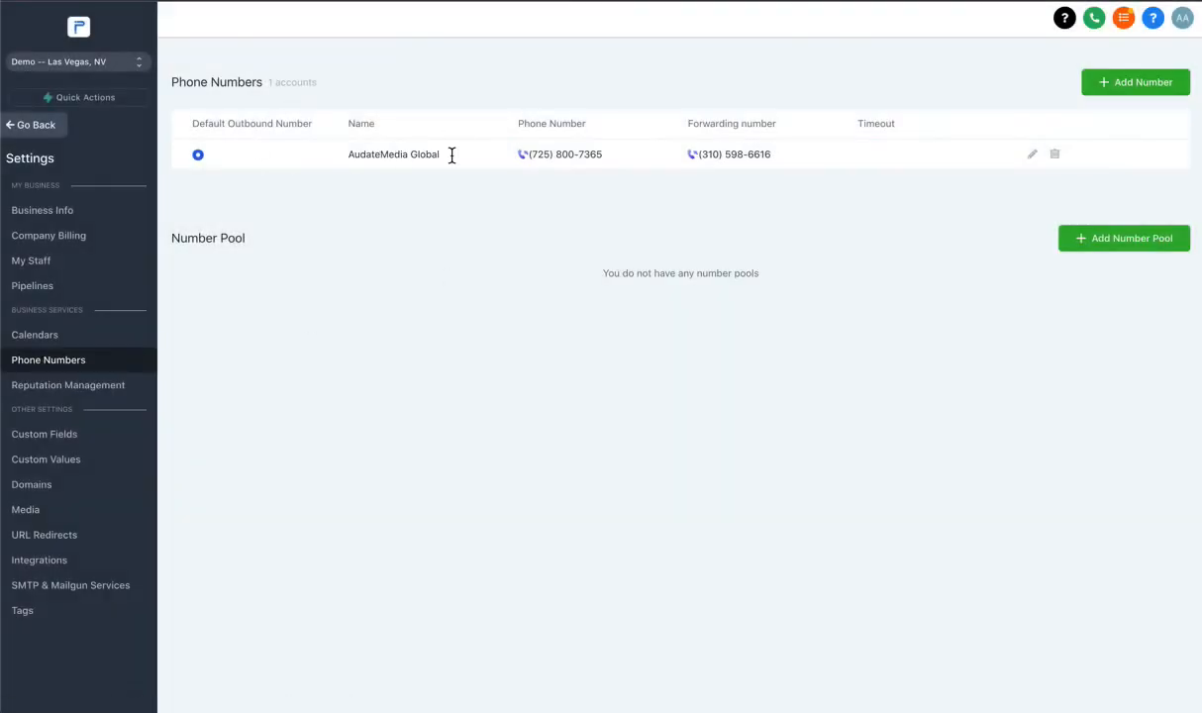
Check the phone number's call forwarding number and close its settings without changes.
{"action": "left_click", "coordinate": [1033, 155]}
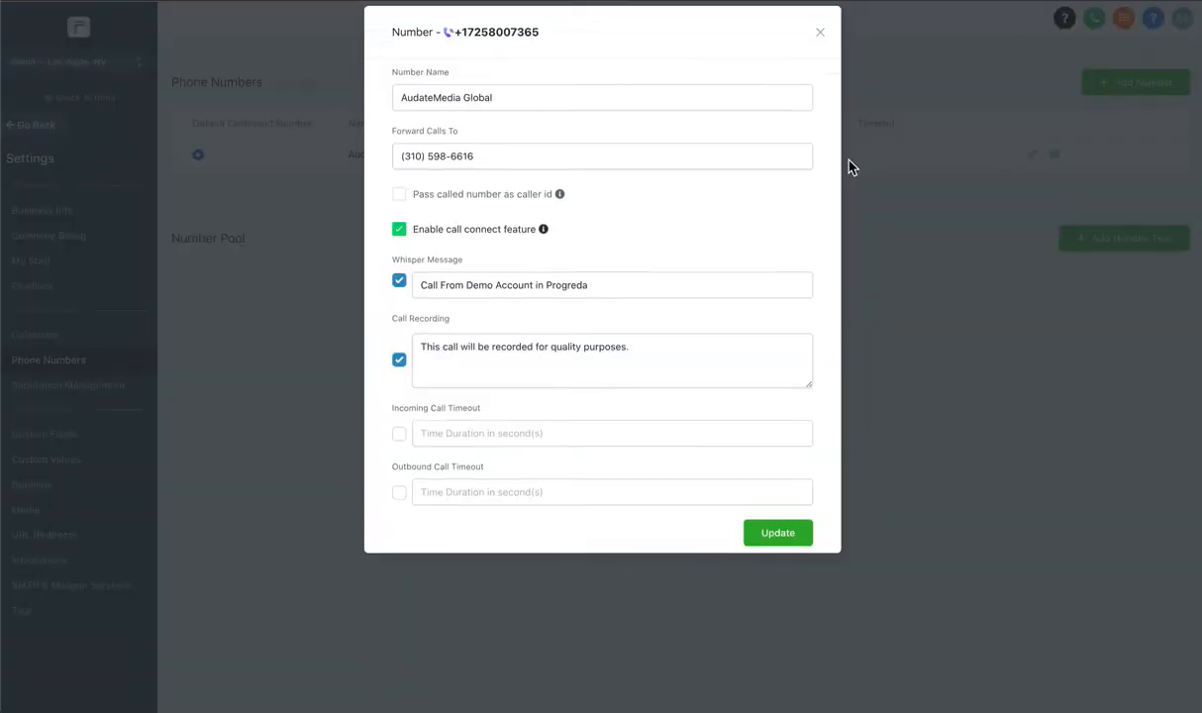
{"action": "triple_click", "coordinate": [462, 171]}
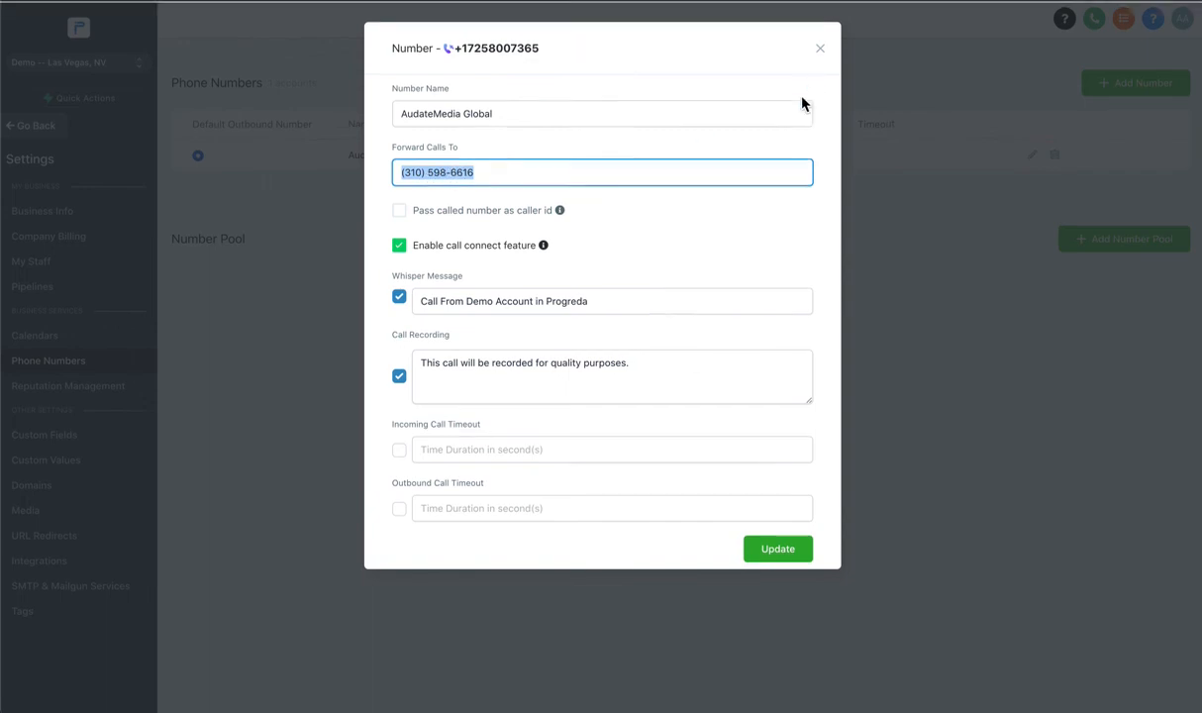
{"action": "left_click", "coordinate": [820, 48]}
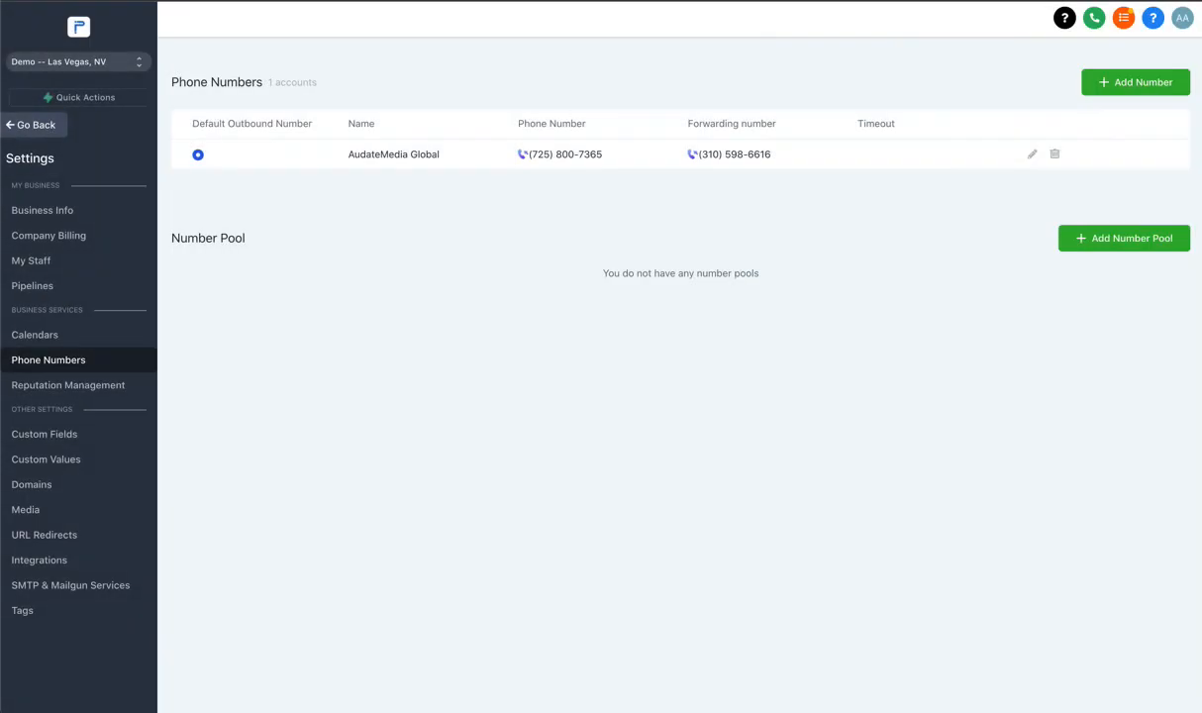
Review the staff member's availability and call and voicemail settings, then leave settings for the dashboard.
{"action": "left_click", "coordinate": [49, 261]}
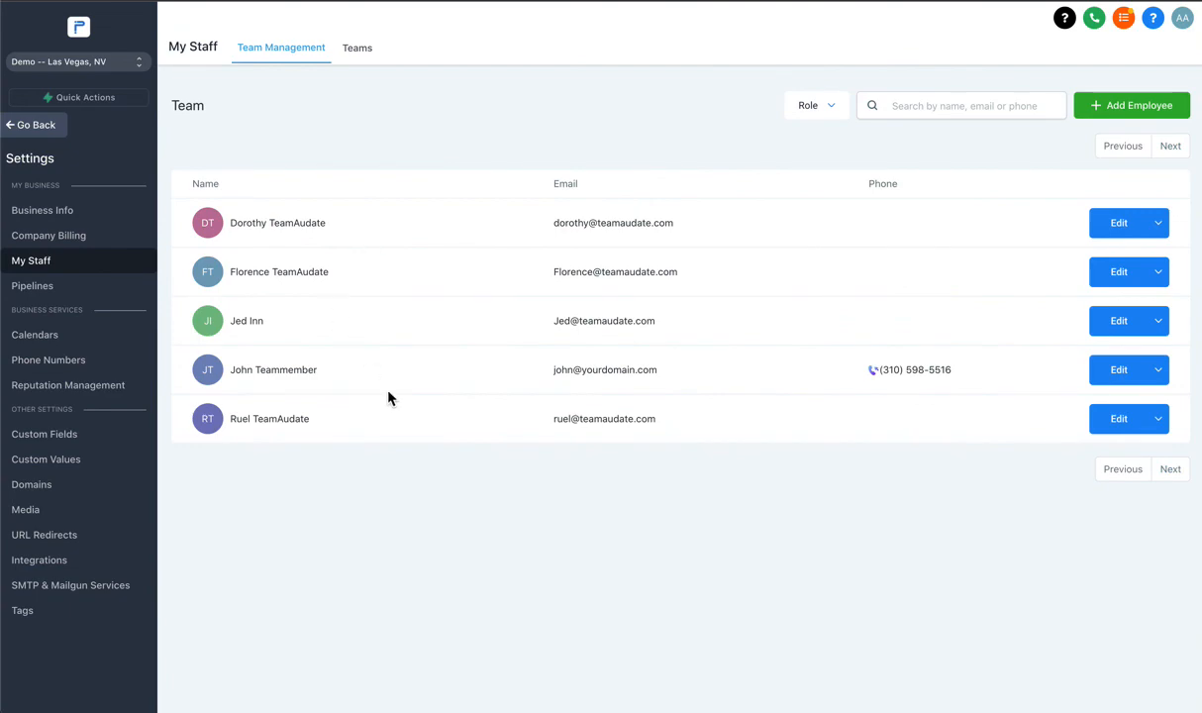
{"action": "left_click", "coordinate": [1106, 377]}
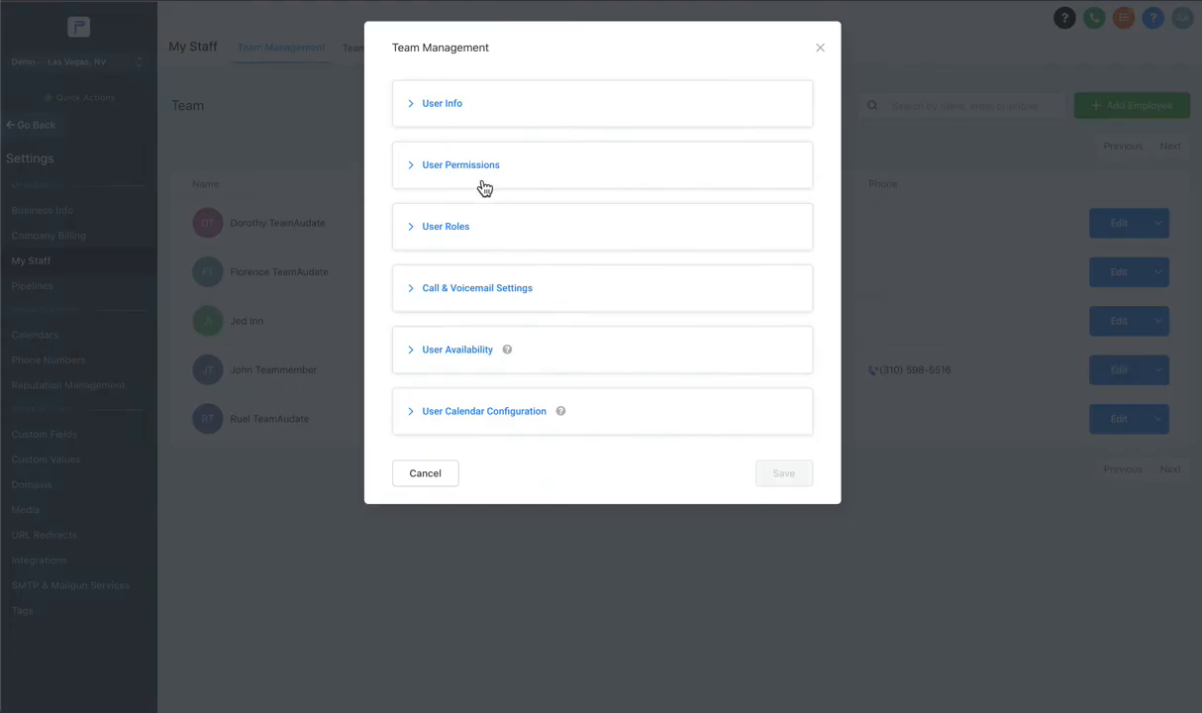
{"action": "left_click", "coordinate": [433, 350]}
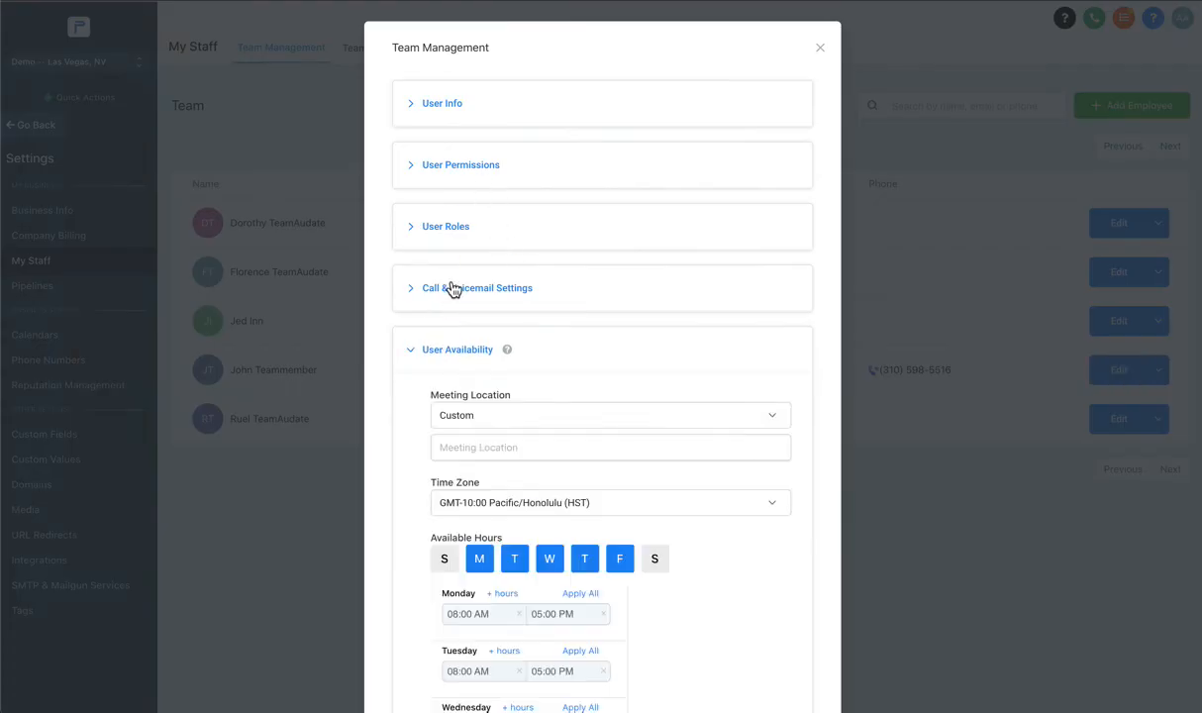
{"action": "left_click", "coordinate": [451, 287]}
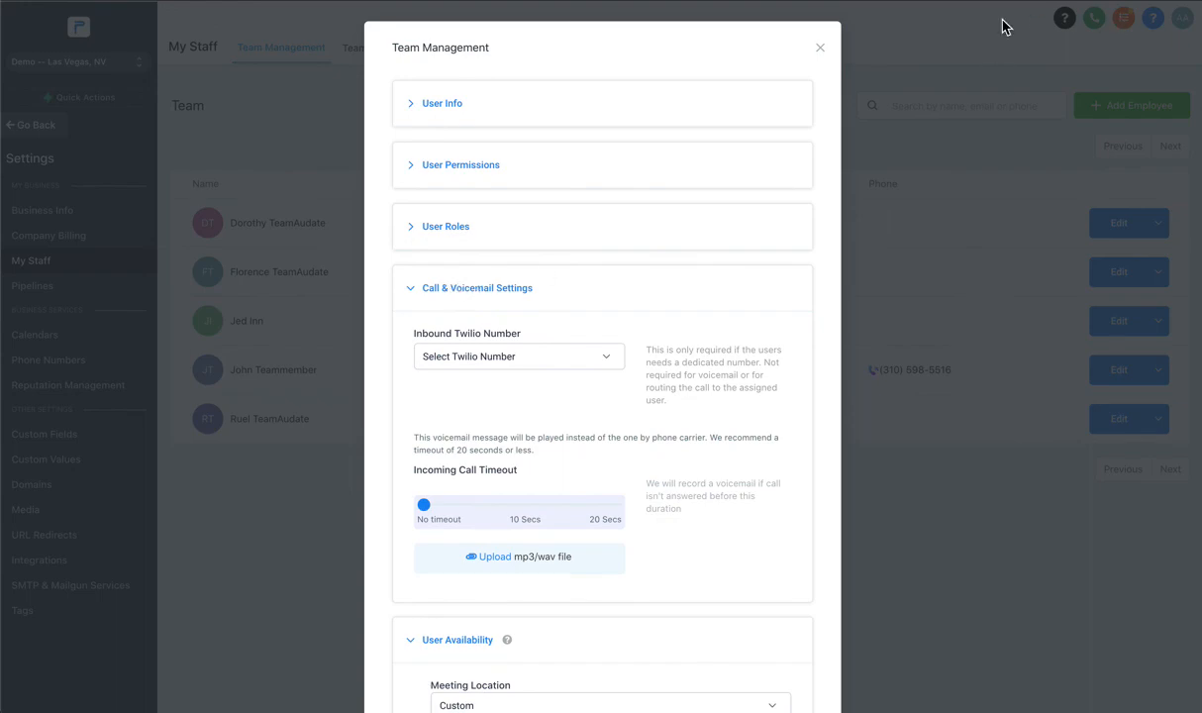
{"action": "left_click", "coordinate": [821, 50]}
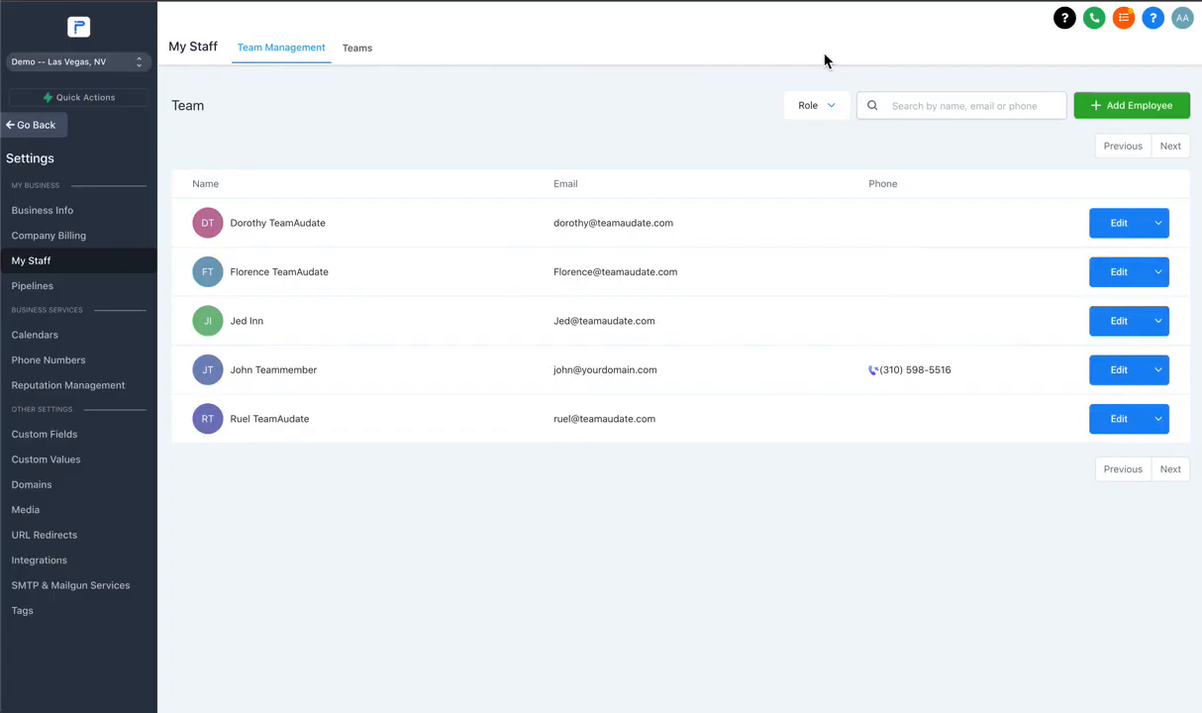
{"action": "left_click", "coordinate": [37, 129]}
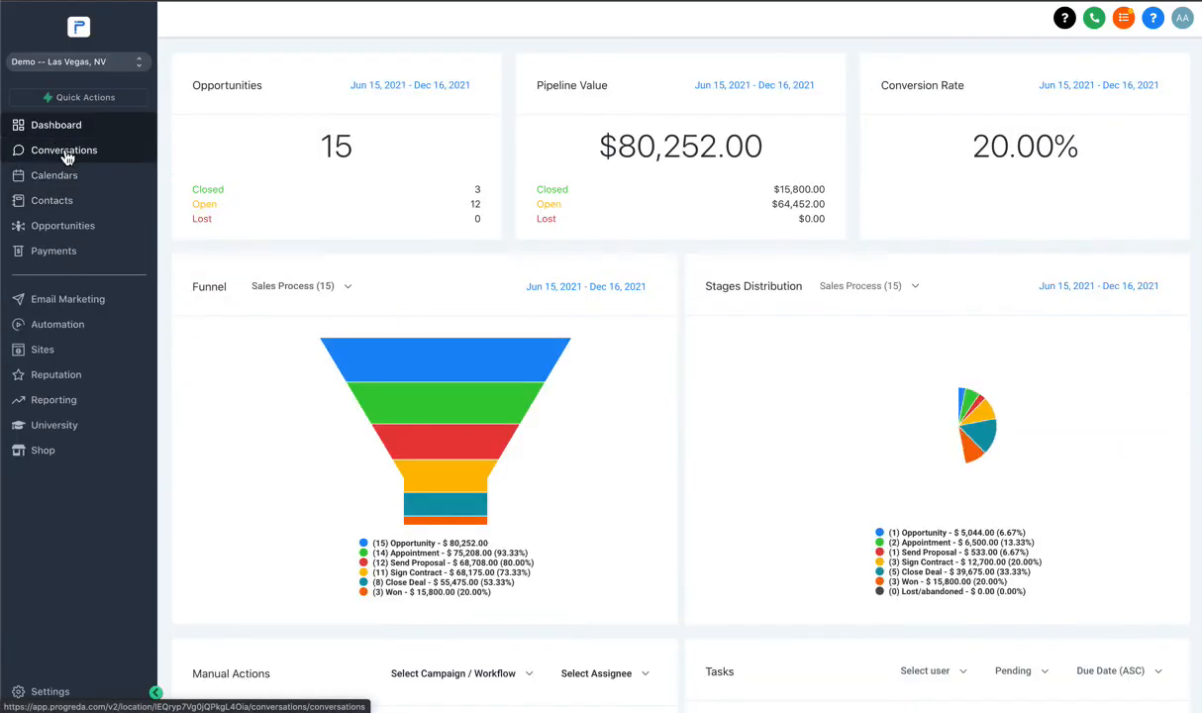
Start a new conversation with a customer's name and phone number and send them 'Hi'.
{"action": "left_click", "coordinate": [65, 154]}
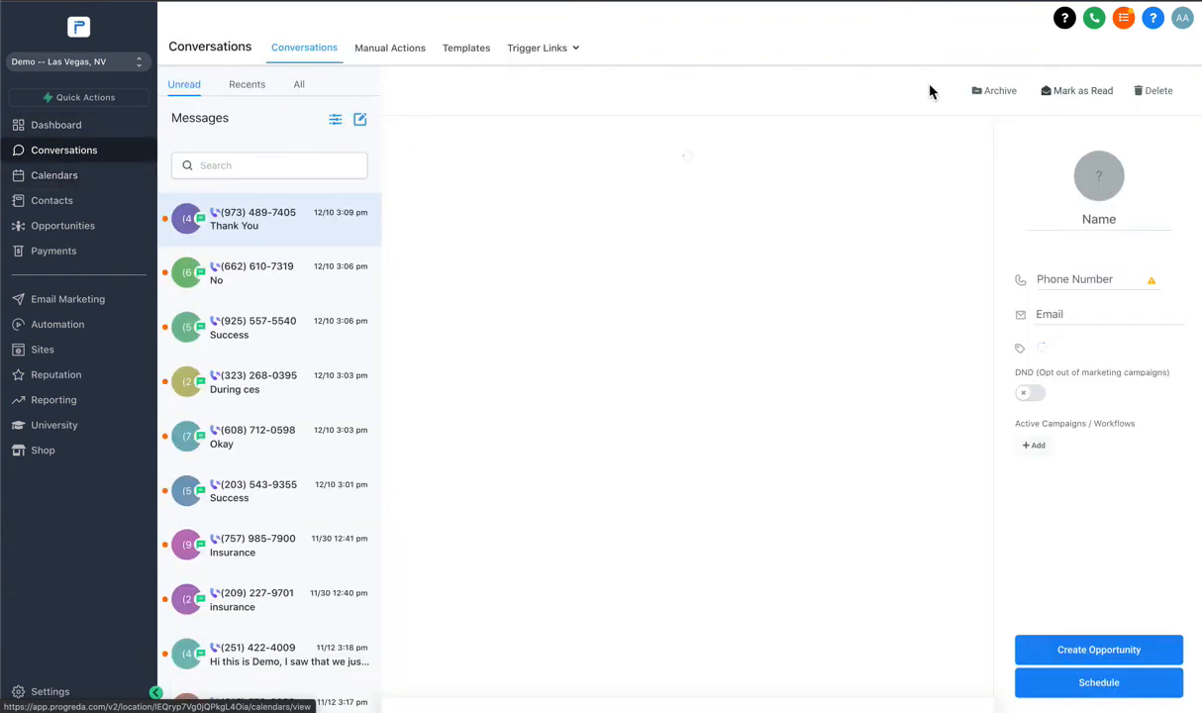
{"action": "left_click", "coordinate": [361, 120]}
{"action": "left_click", "coordinate": [480, 119]}
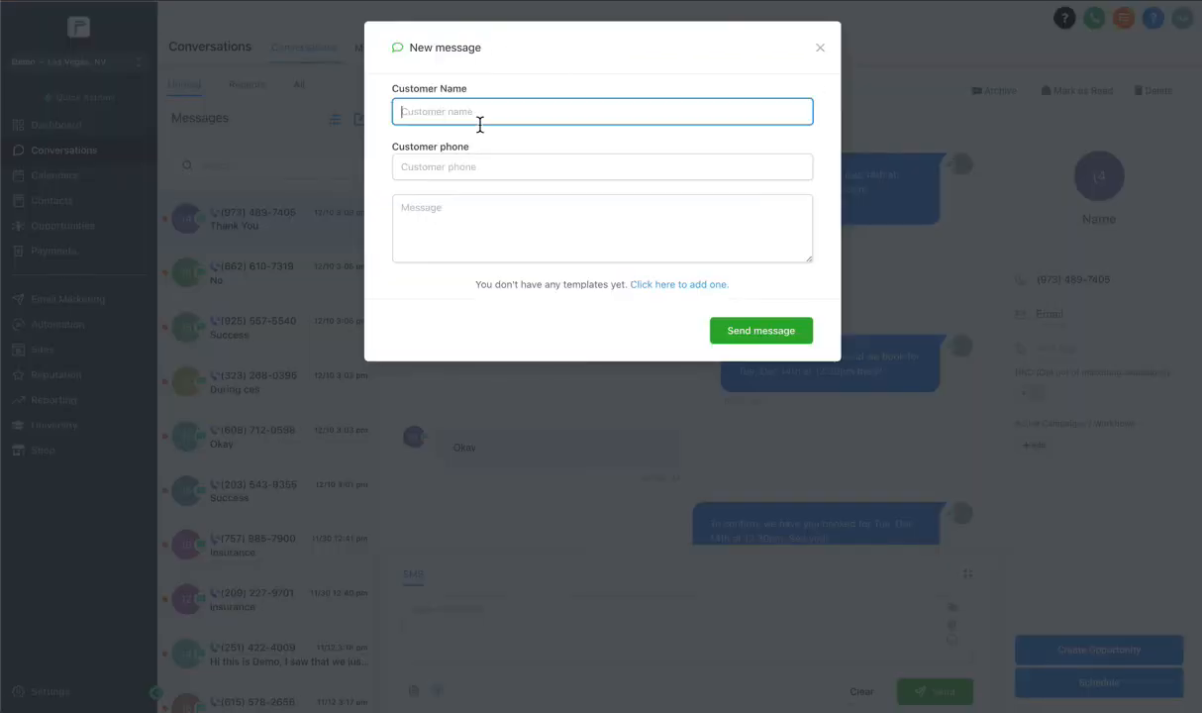
{"action": "left_click", "coordinate": [477, 167]}
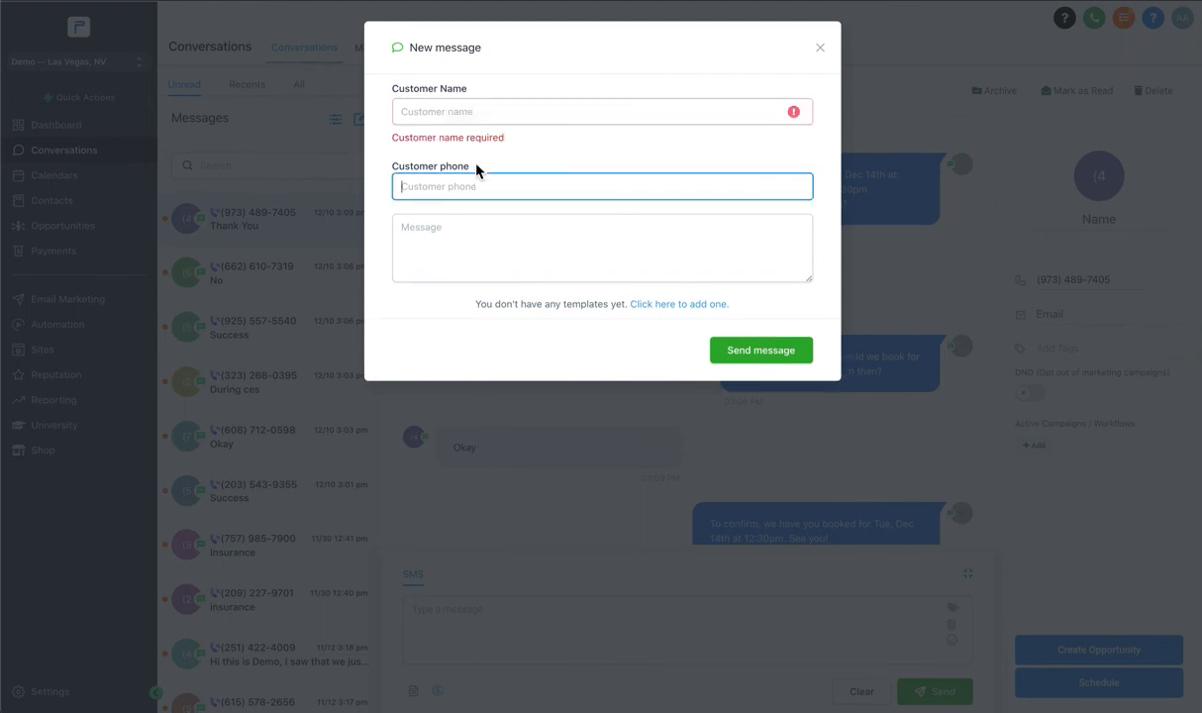
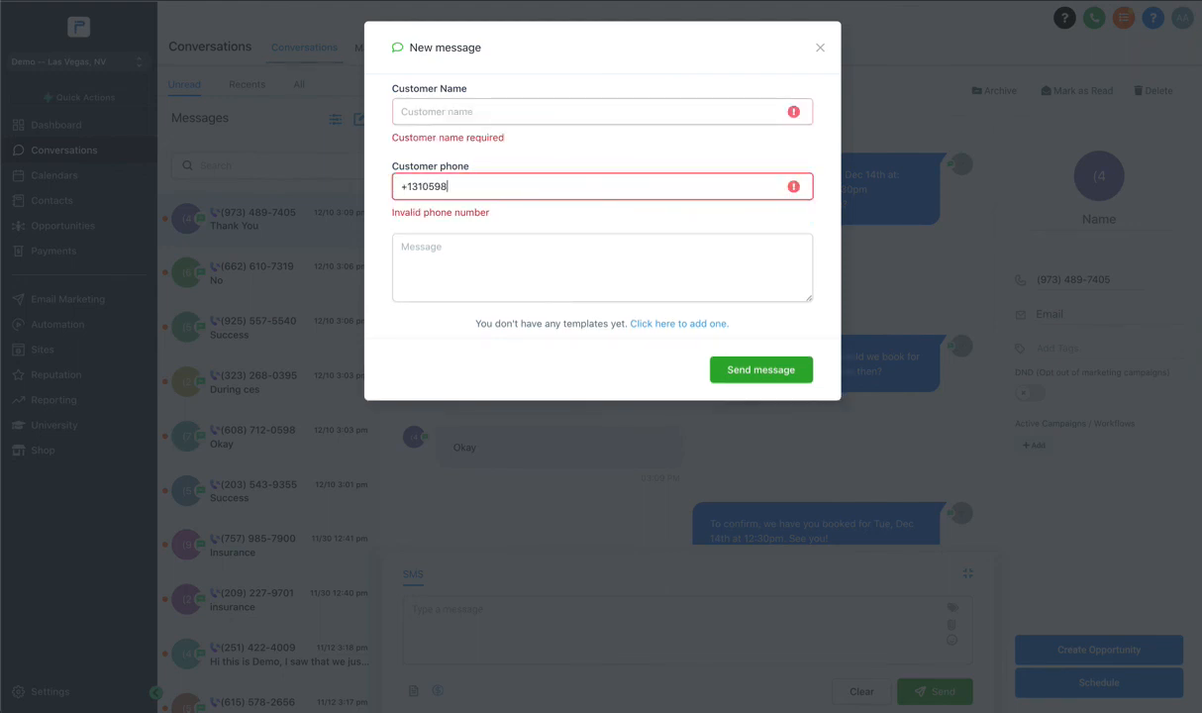
{"action": "left_click", "coordinate": [581, 110]}
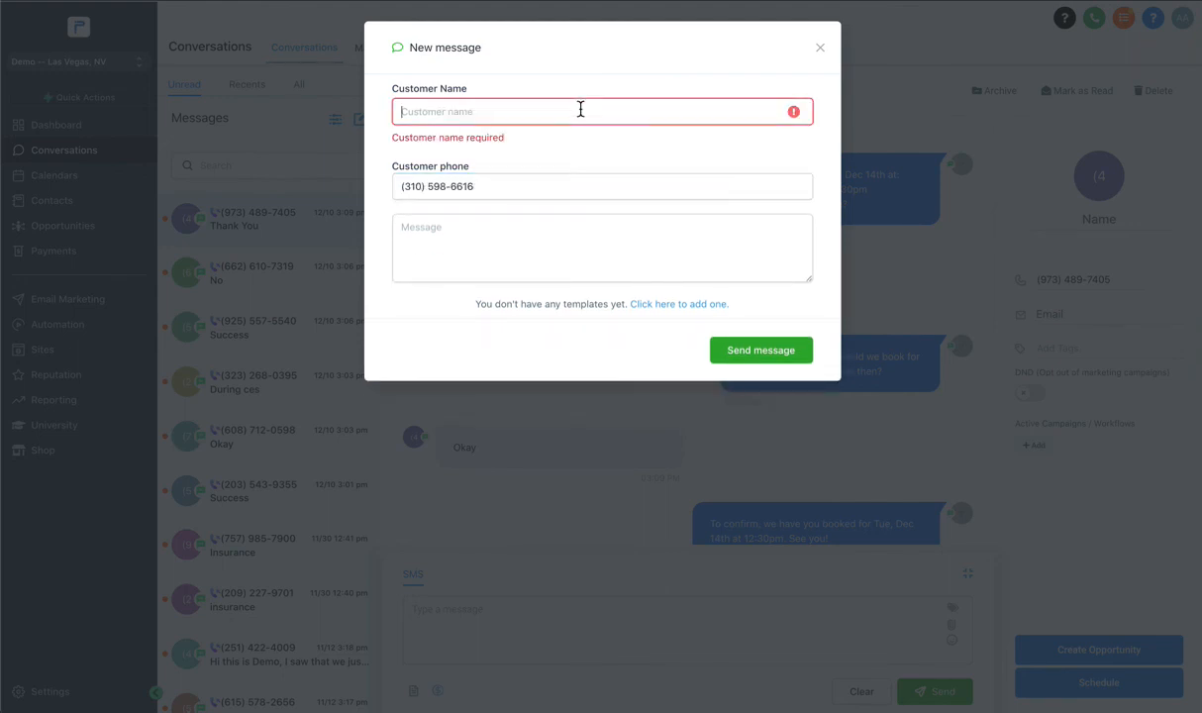
{"action": "type", "text": "Andy"}
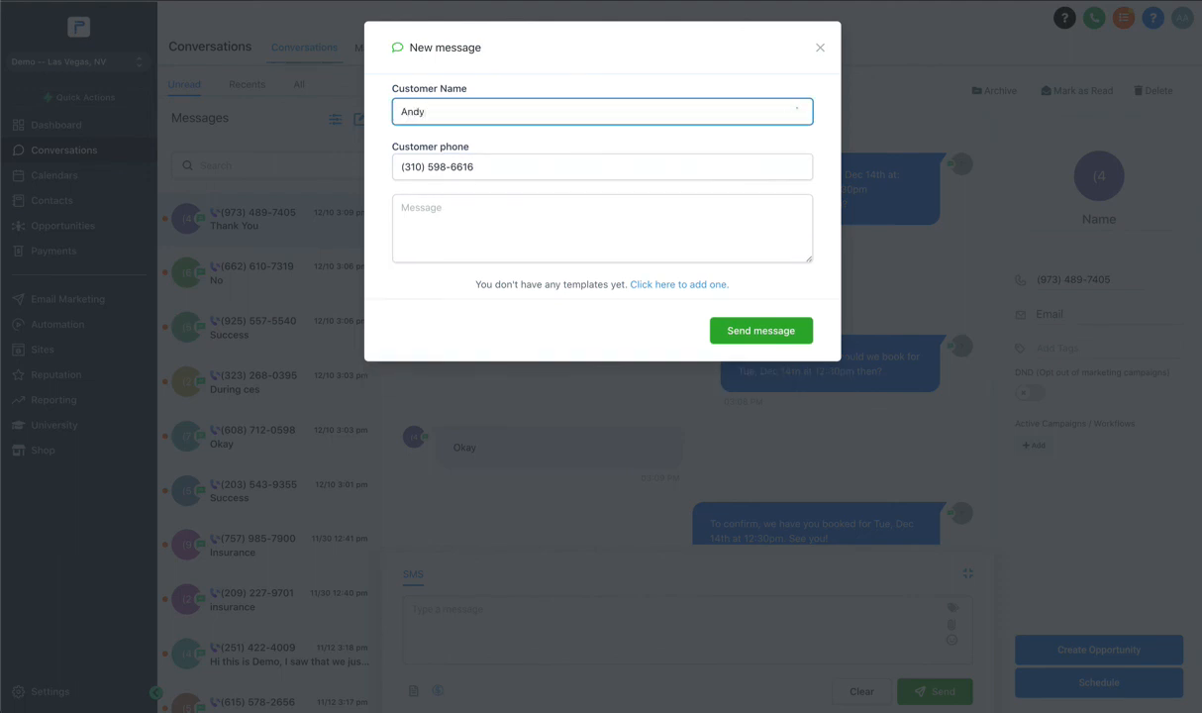
{"action": "left_click", "coordinate": [477, 106]}
{"action": "left_click", "coordinate": [444, 220]}
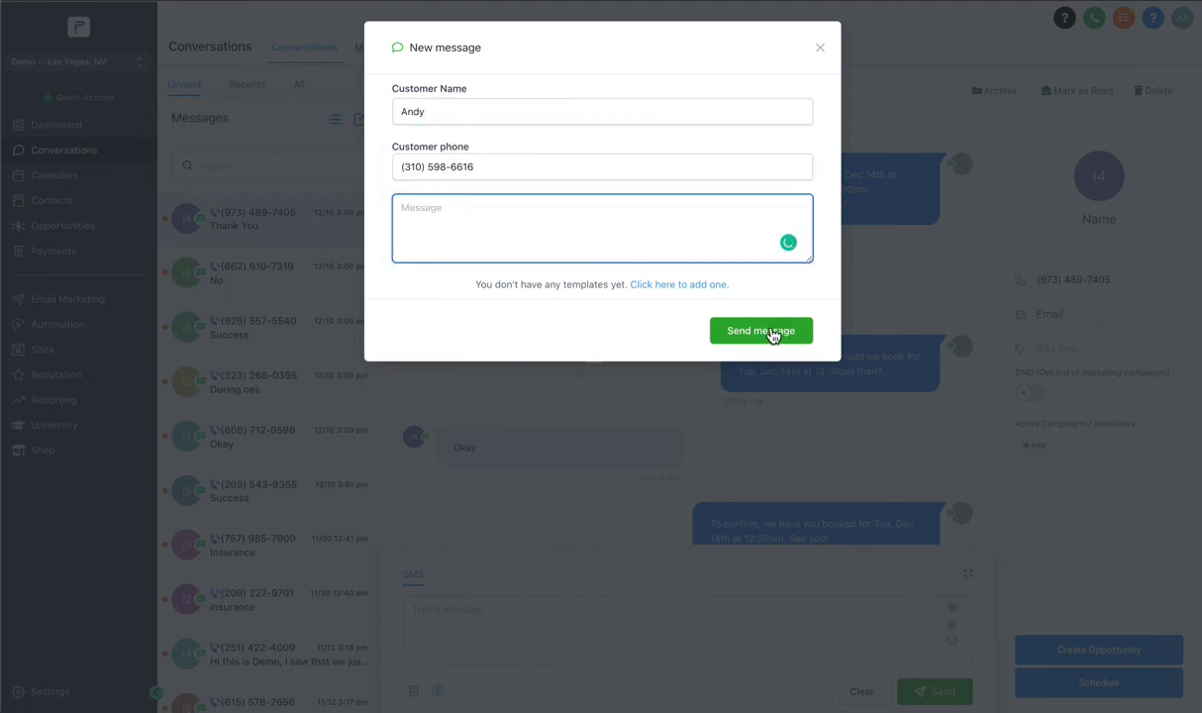
{"action": "type", "text": "Hi"}
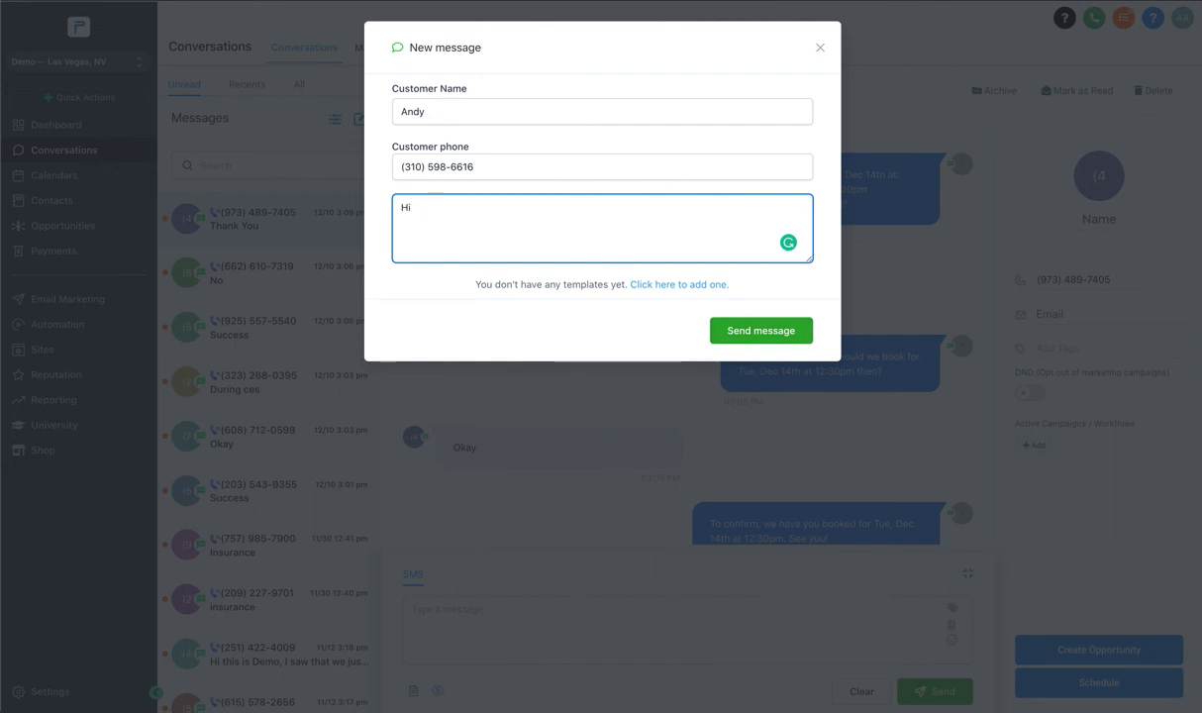
{"action": "left_click", "coordinate": [721, 333]}
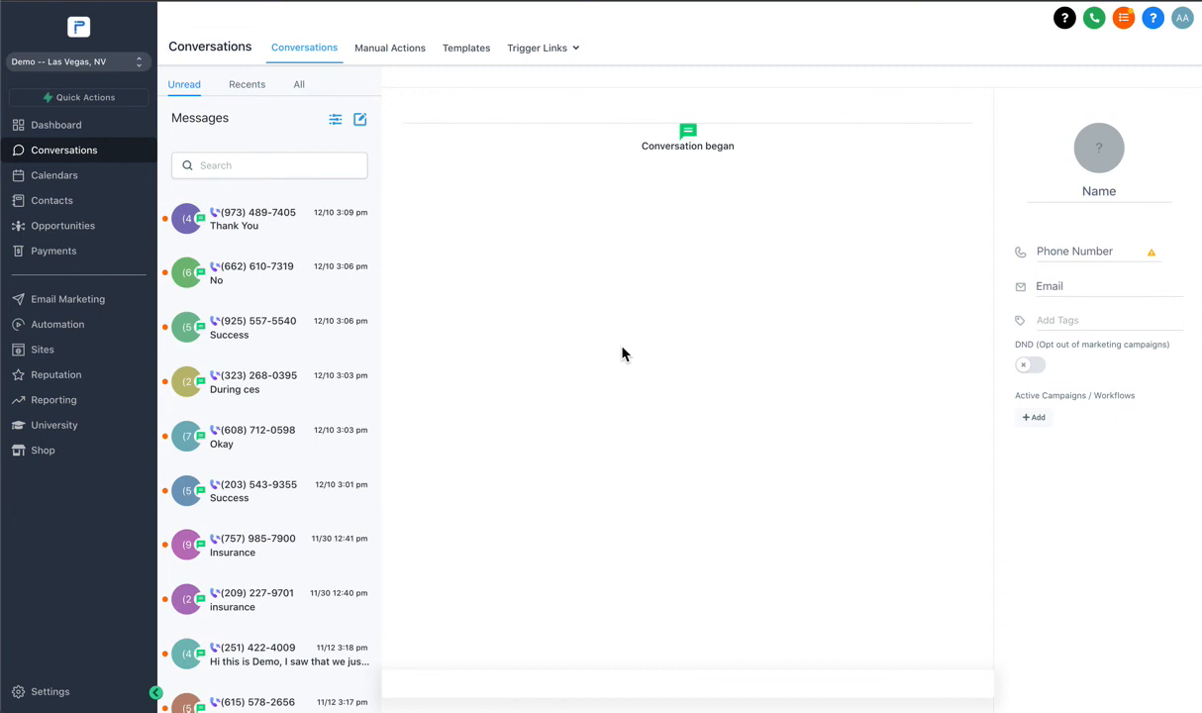
Show all conversations and switch the test thread's reply box to the Email composer.
{"action": "left_click", "coordinate": [299, 85]}
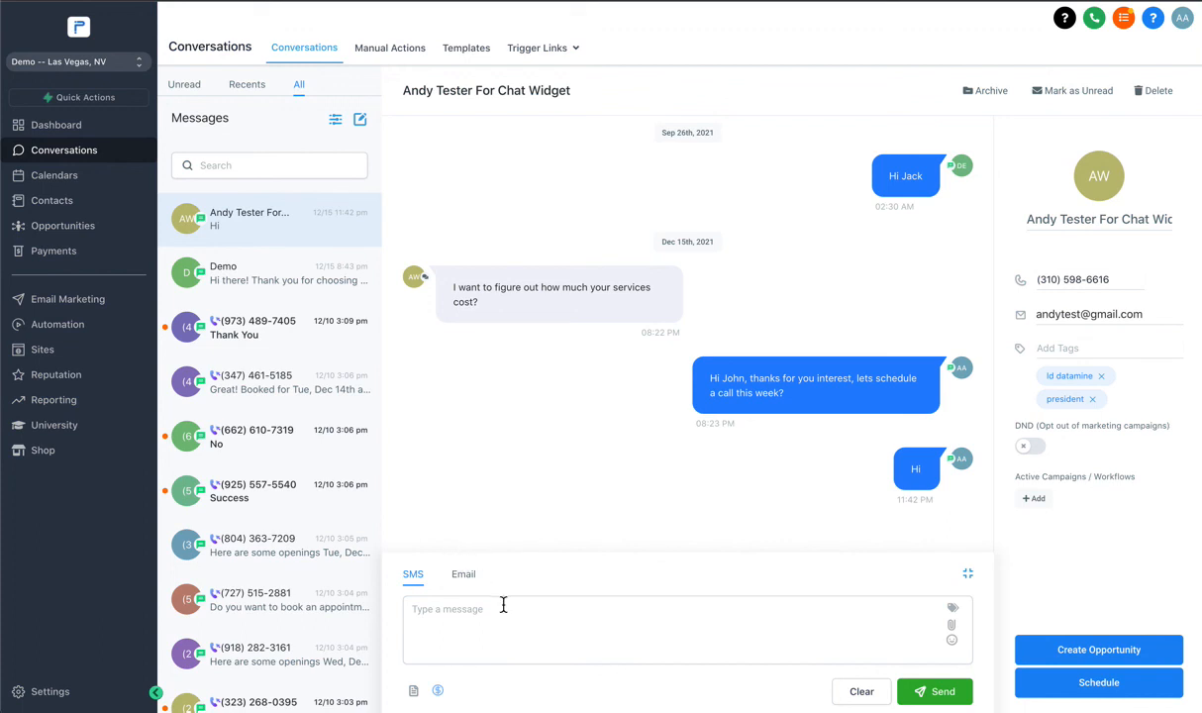
{"action": "left_click", "coordinate": [466, 574]}
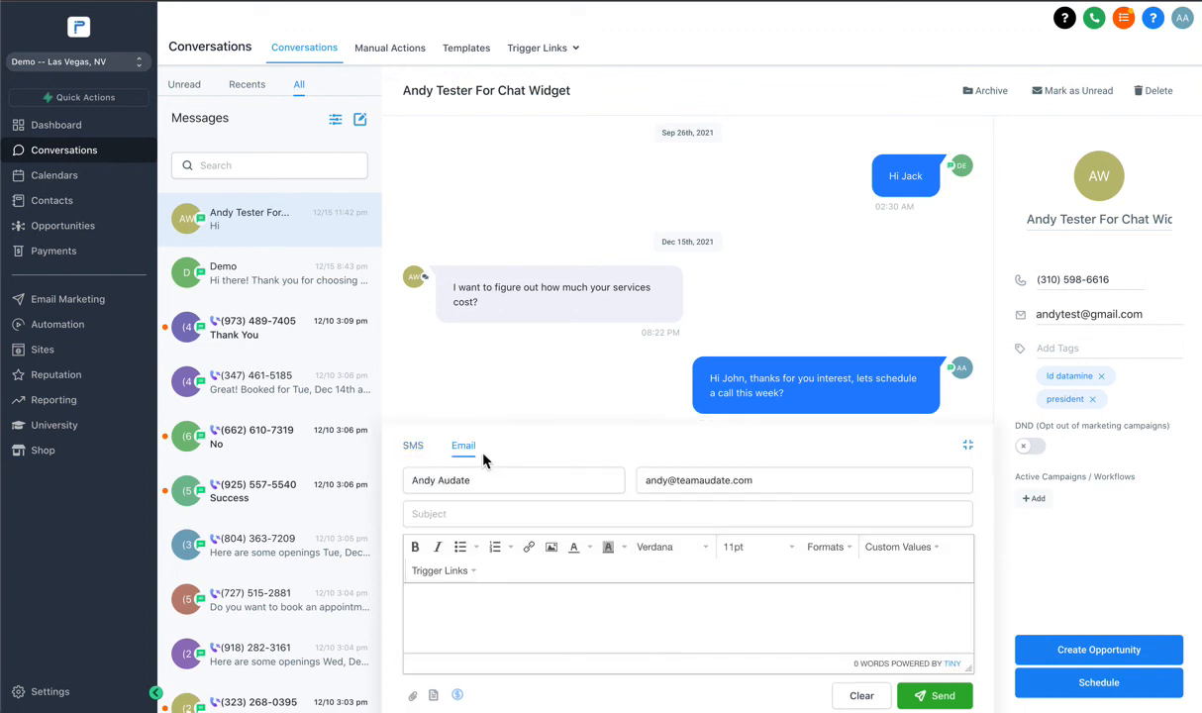